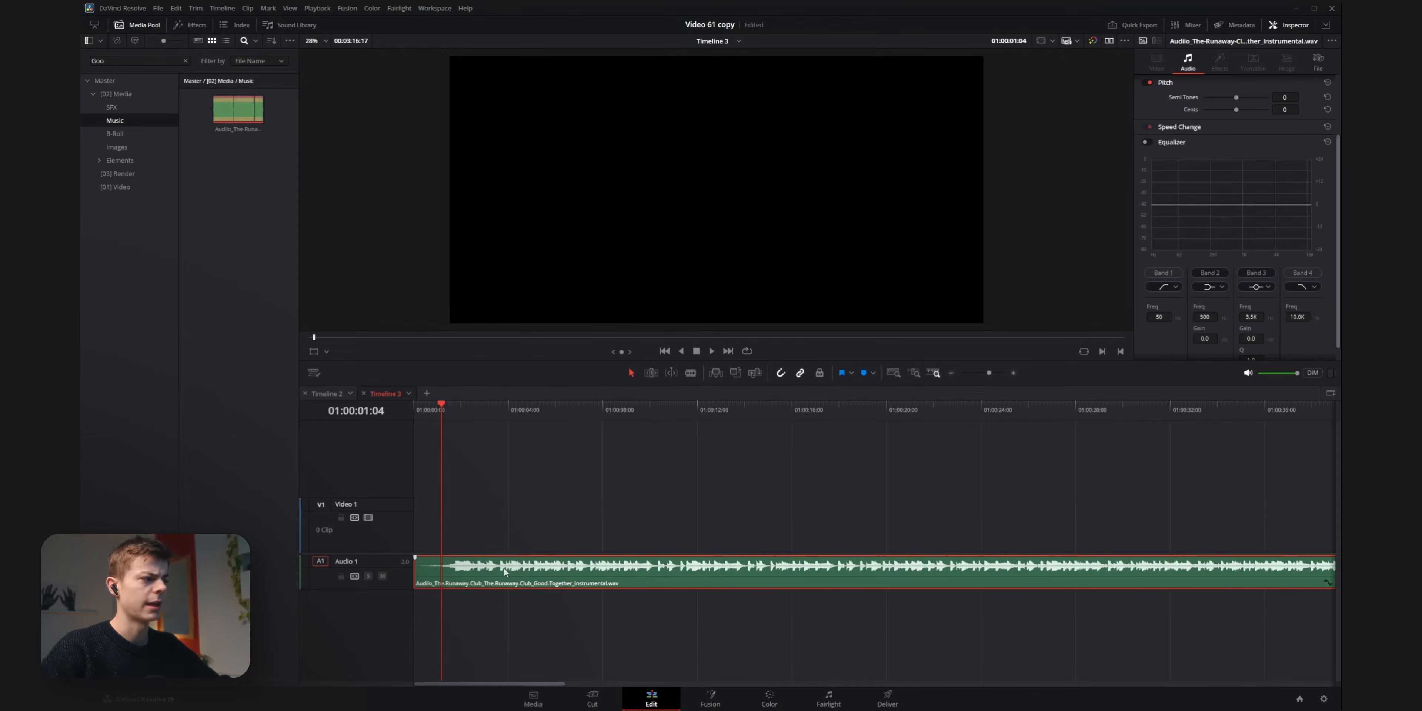
Duplicate the music clip onto a new Audio 2 track and turn on the copy's equalizer with Bands 1 and 4 enabled.
{"action": "left_click_drag", "start_coordinate": [510, 577], "coordinate": [506, 605]}
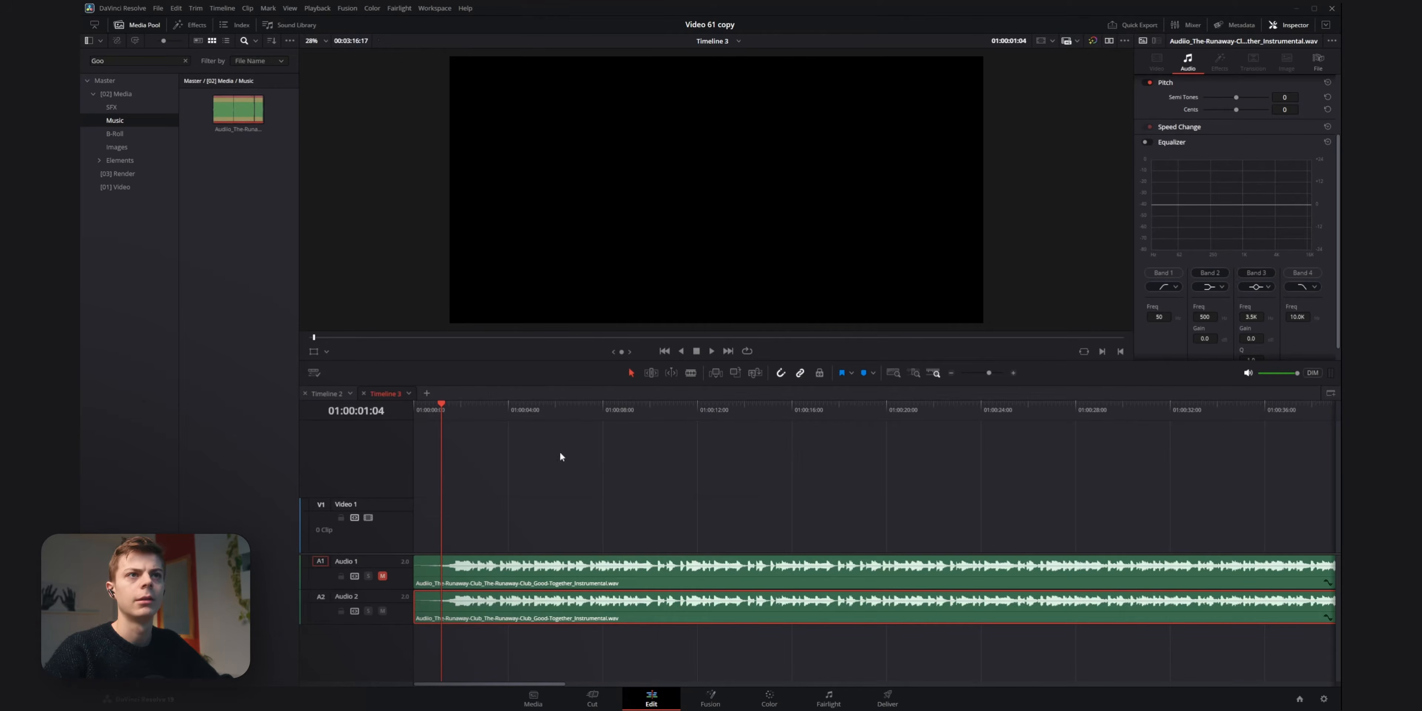
{"action": "left_click", "coordinate": [1145, 142]}
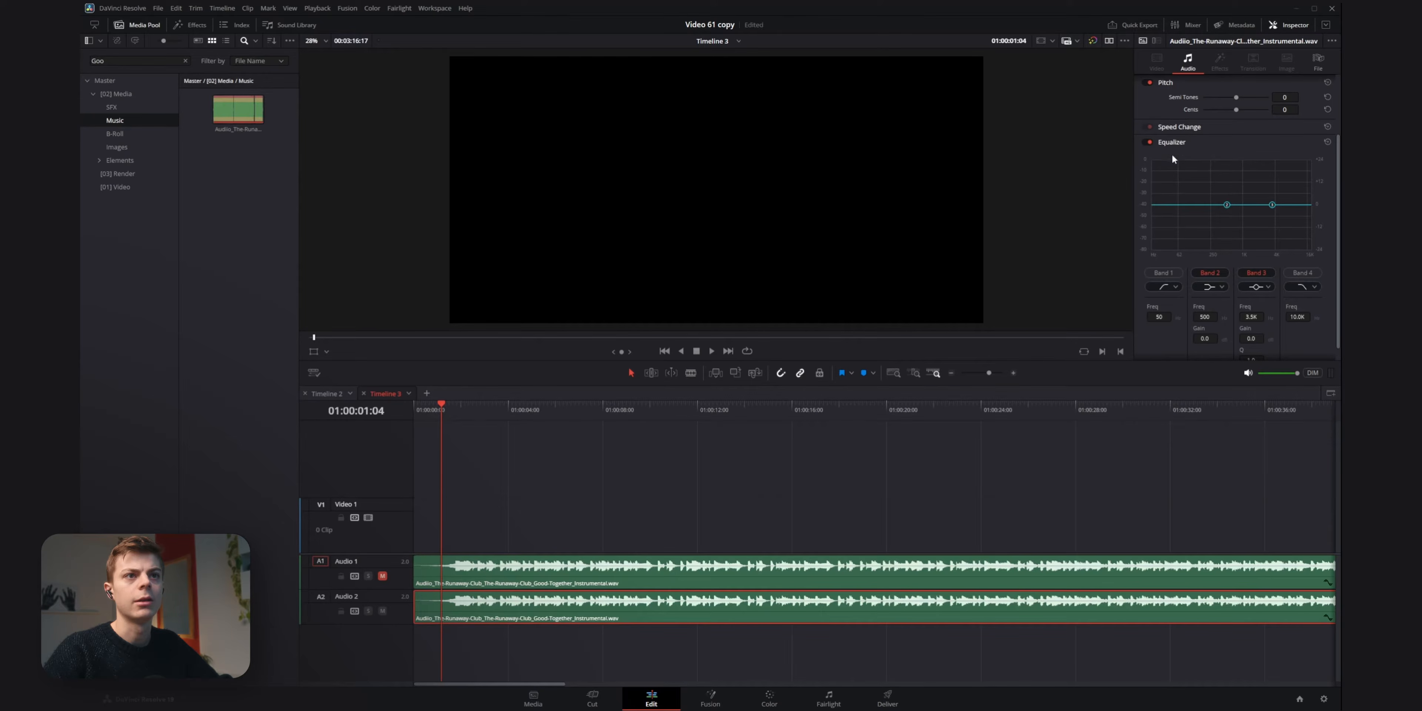
{"action": "left_click", "coordinate": [1303, 273]}
{"action": "left_click", "coordinate": [1163, 274]}
{"action": "scroll", "coordinate": [1206, 223], "scroll_direction": "down", "scroll_amount": 1}
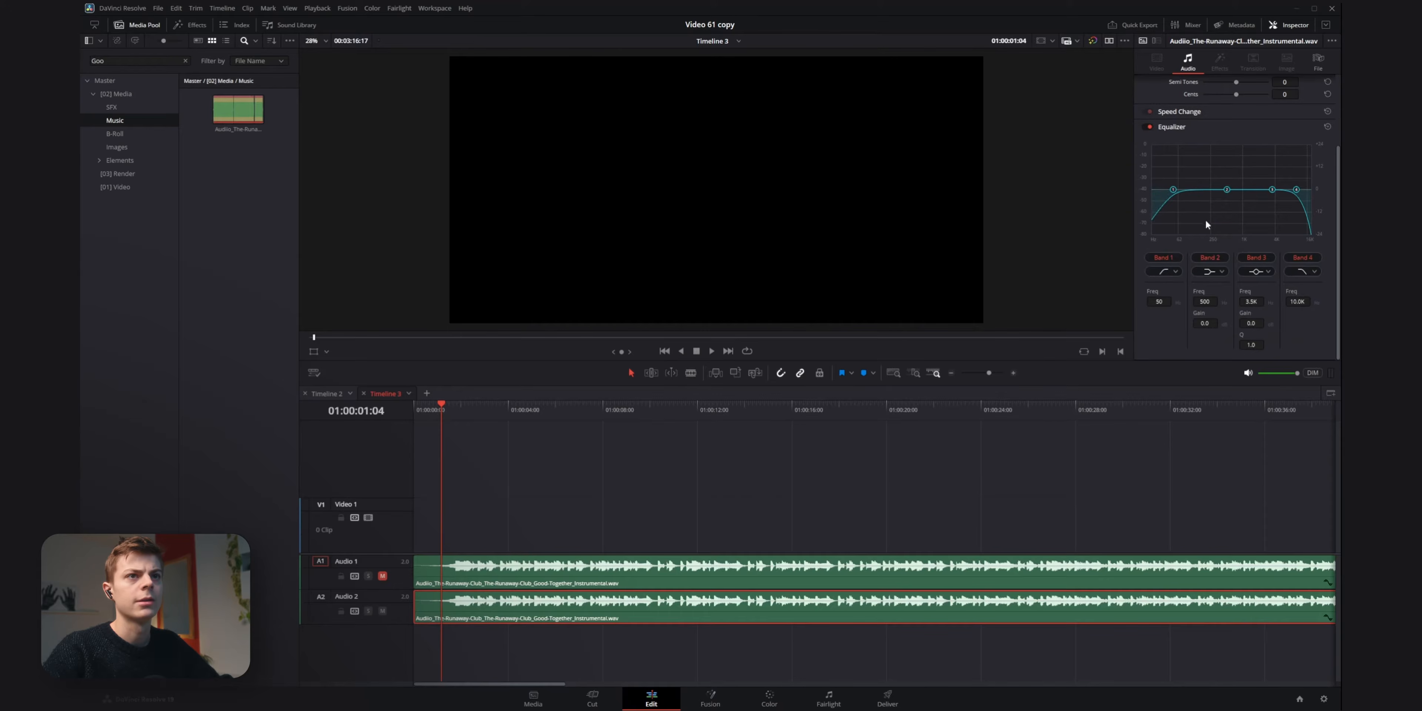
During playback, set the equalizer's Band 4 to 270 Hz and Band 2 to 121 Hz with +5.8 gain, and adjust Band 1's frequency.
{"action": "left_click_drag", "start_coordinate": [1298, 301], "coordinate": [1203, 293]}
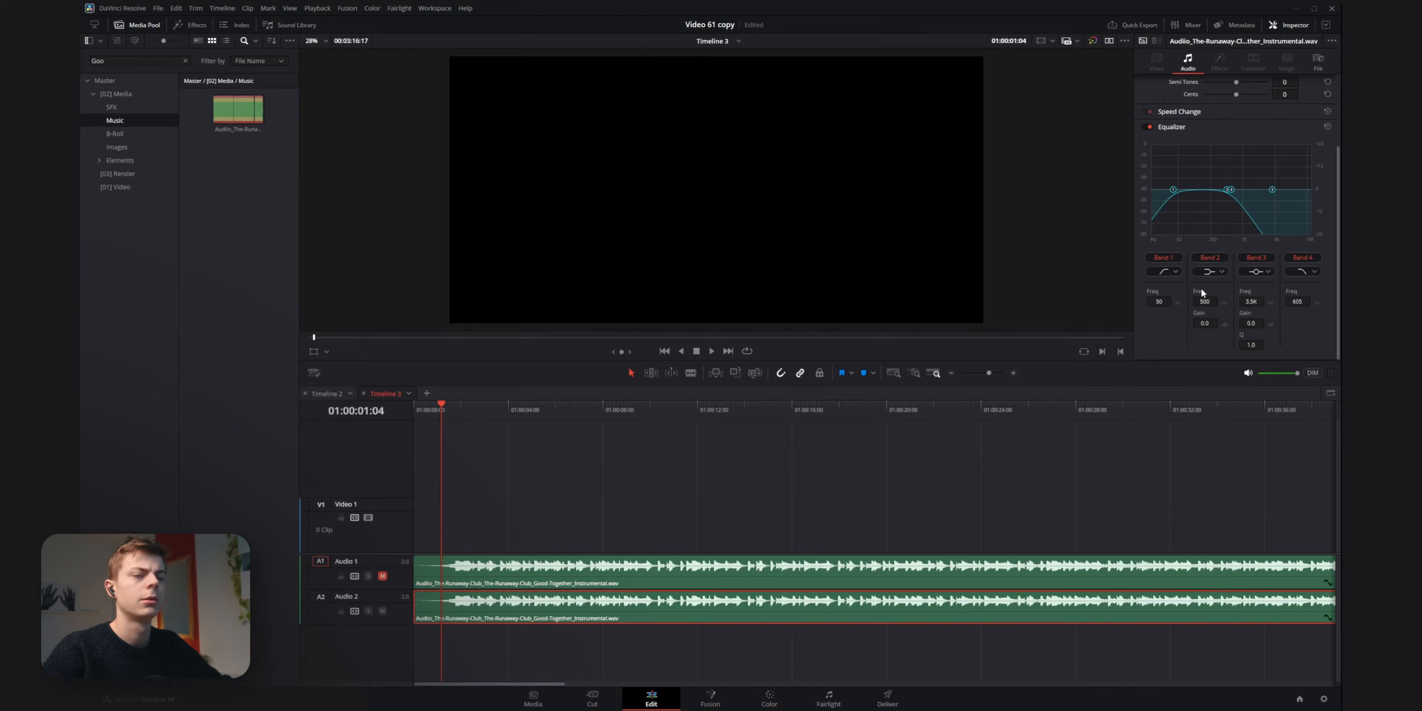
{"action": "key", "text": "space"}
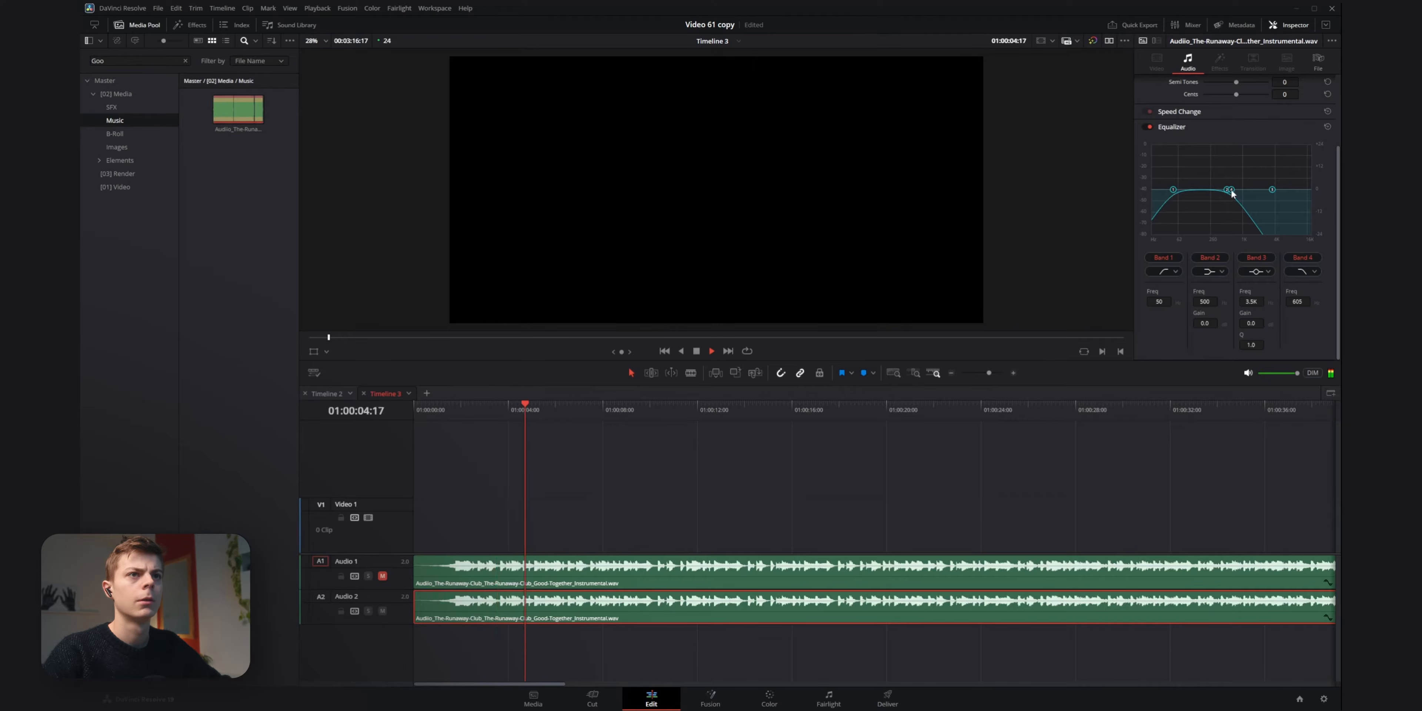
{"action": "left_click_drag", "start_coordinate": [1229, 195], "coordinate": [1213, 191]}
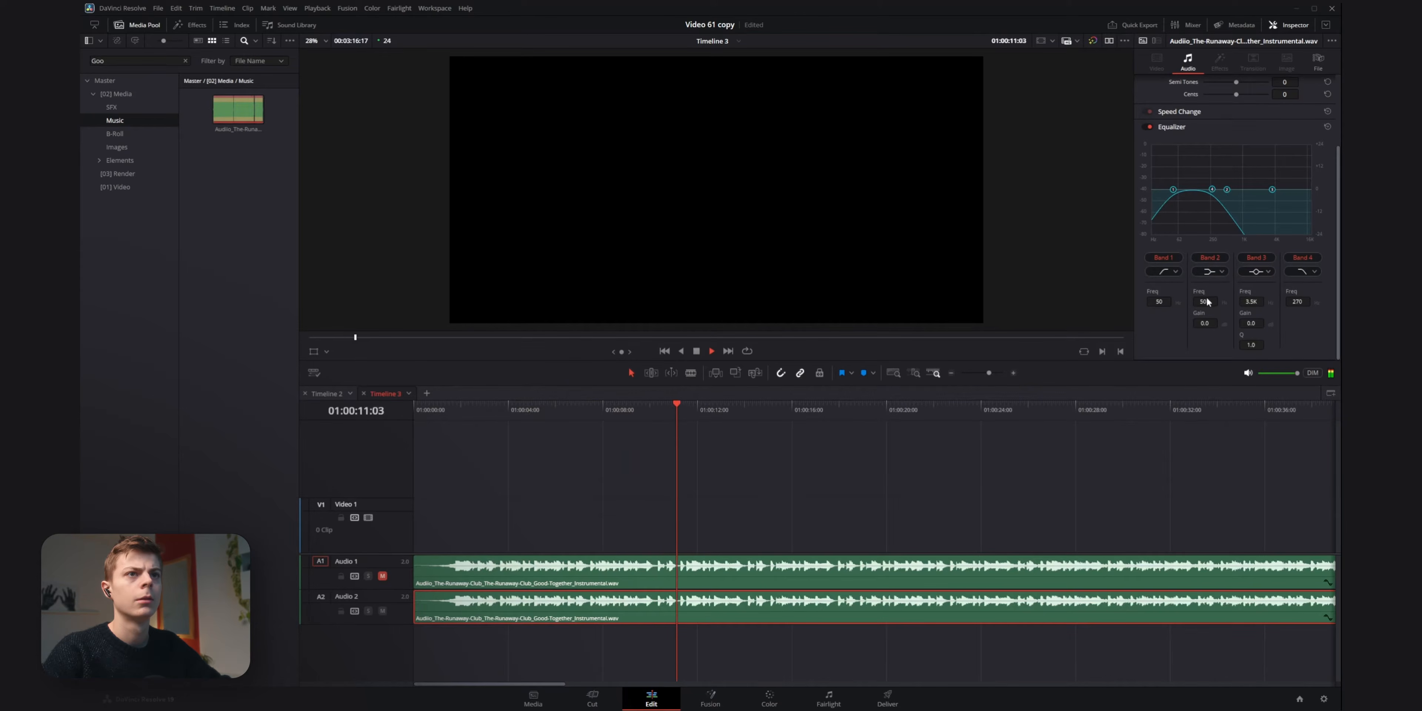
{"action": "left_click_drag", "start_coordinate": [1206, 301], "coordinate": [1162, 303]}
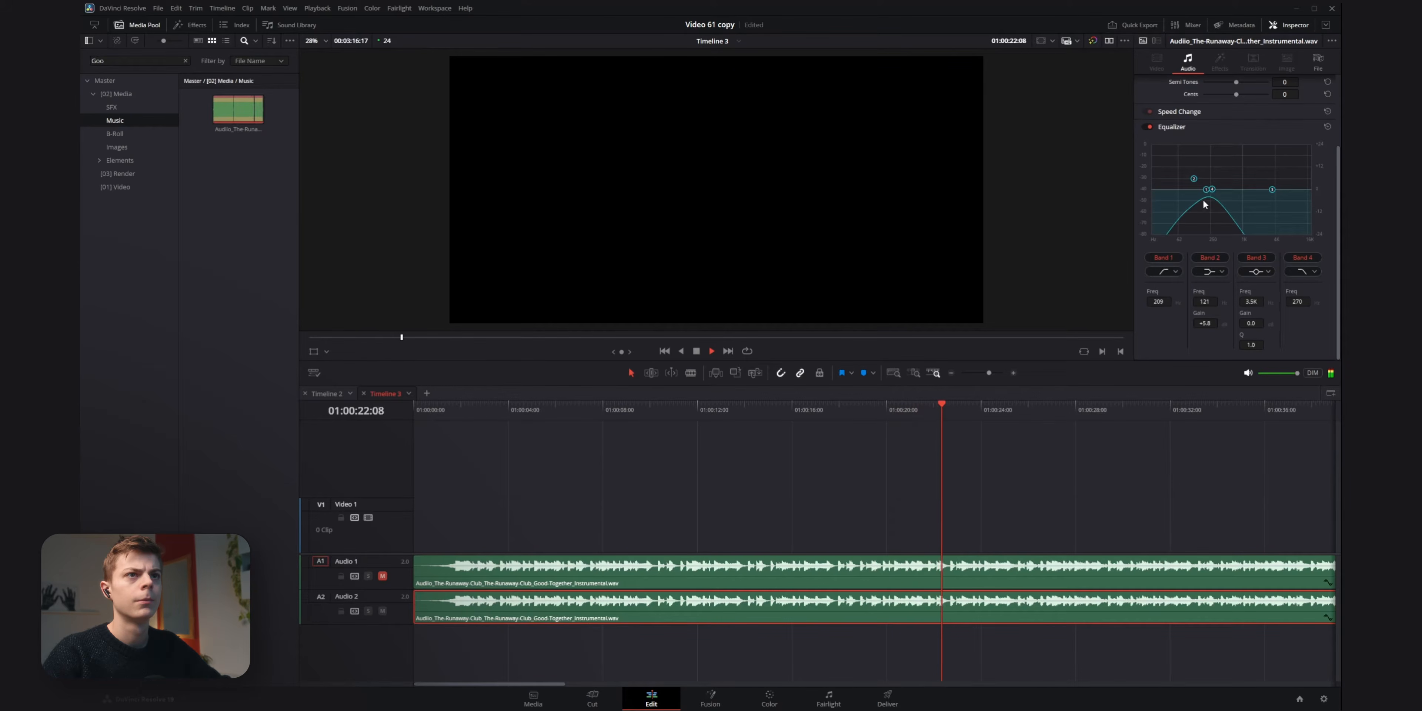
{"action": "left_click_drag", "start_coordinate": [1206, 189], "coordinate": [1177, 191]}
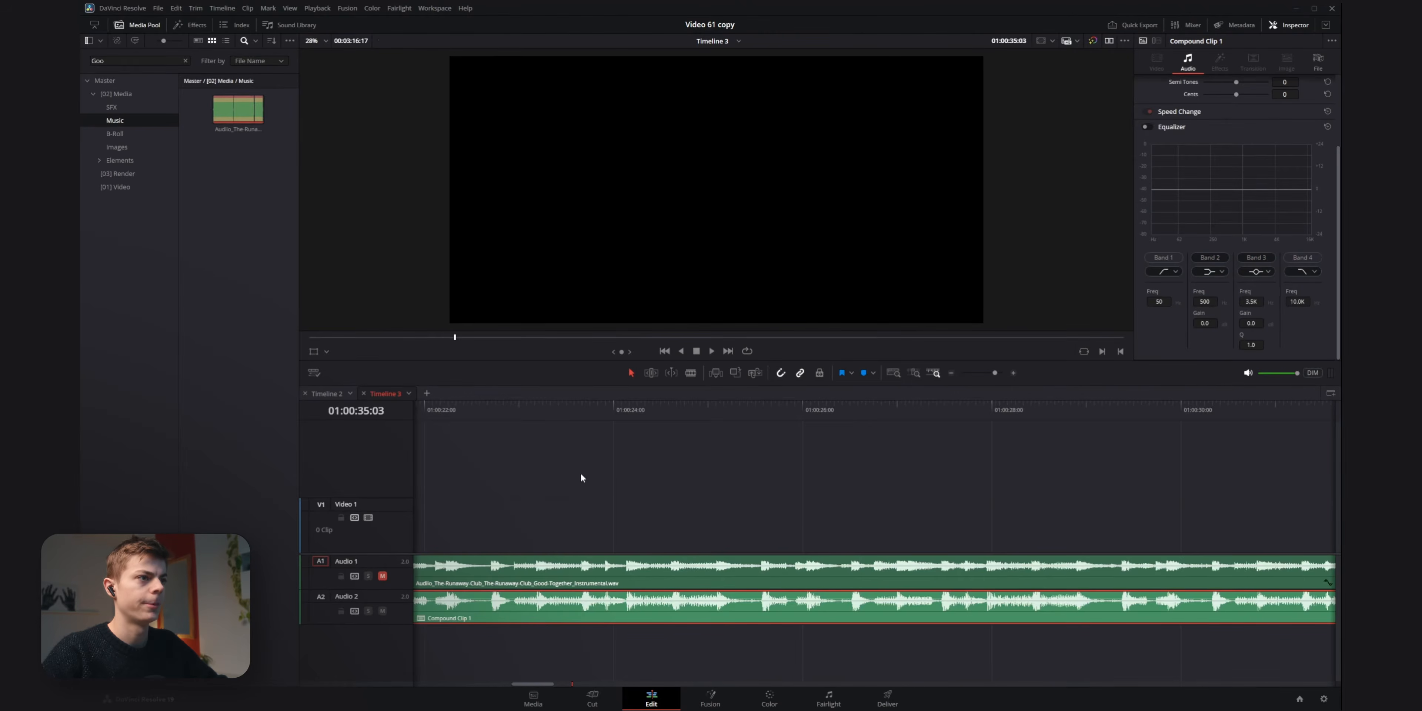
Add a marker to the selected compound clip on the beat at 01:00:10:08.
{"action": "scroll", "coordinate": [581, 477], "scroll_direction": "left", "scroll_amount": 10}
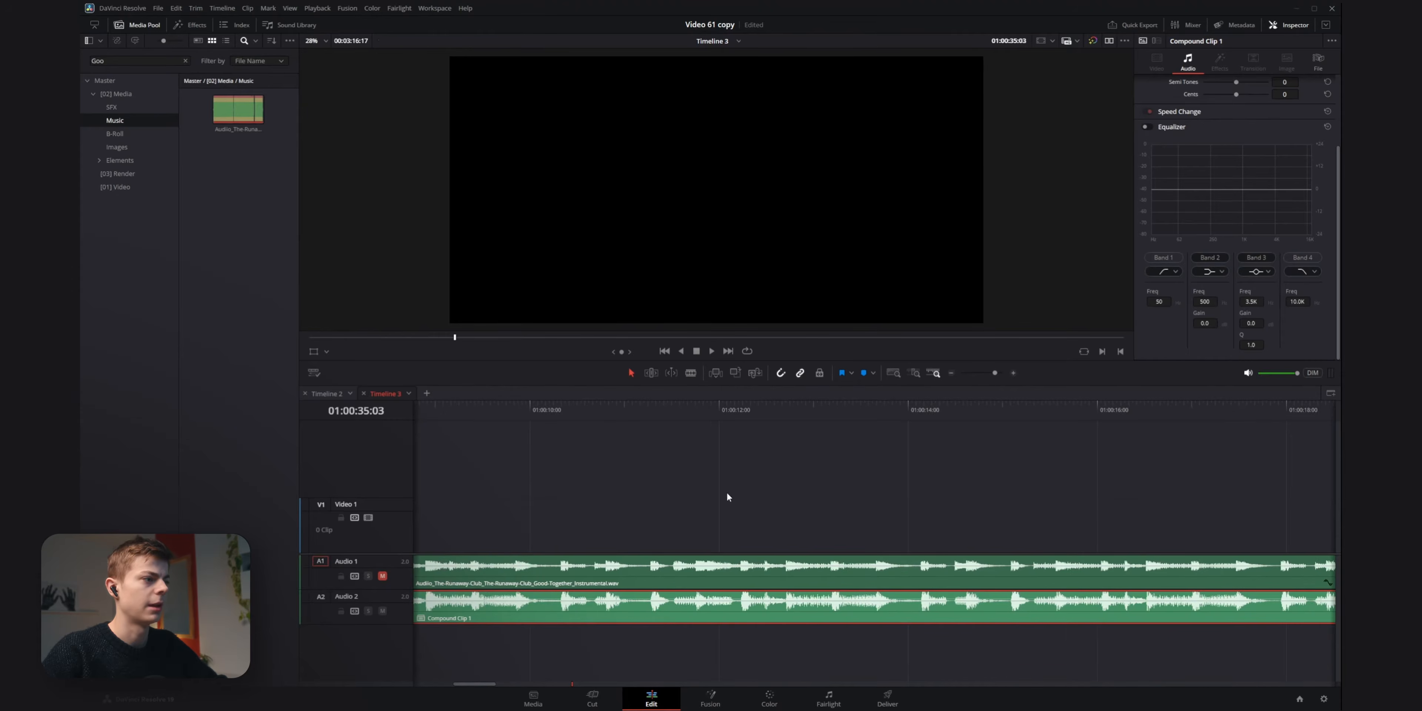
{"action": "left_click_drag", "start_coordinate": [561, 416], "coordinate": [565, 417]}
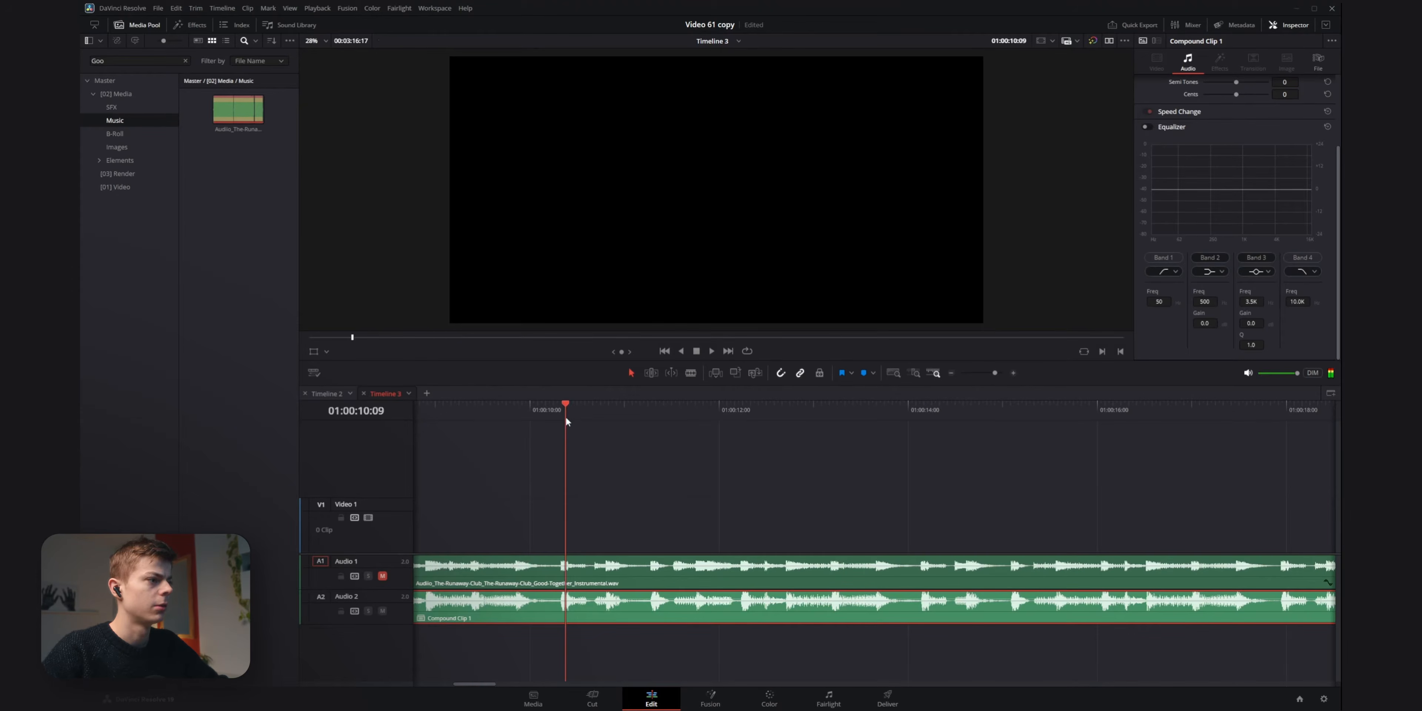
{"action": "key", "text": "Left"}
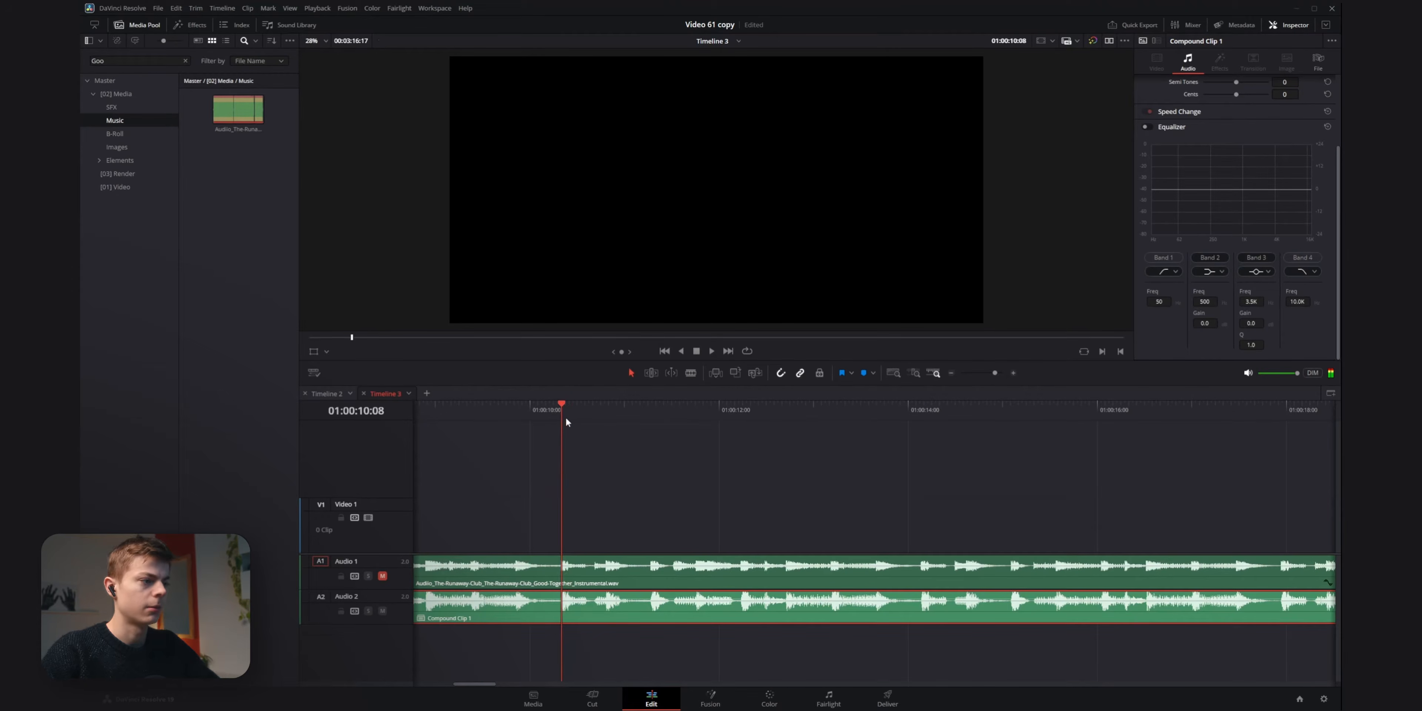
{"action": "key", "text": "m"}
Deselect the clip and add timeline markers on the successive beats from 01:00:10:20 to 01:00:12:07.
{"action": "left_click", "coordinate": [612, 474]}
{"action": "left_click_drag", "start_coordinate": [565, 409], "coordinate": [652, 412]}
{"action": "key", "text": "m"}
{"action": "key", "text": "m"}
{"action": "left_click_drag", "start_coordinate": [652, 412], "coordinate": [745, 412]}
{"action": "key", "text": "m"}
{"action": "key", "text": "m"}
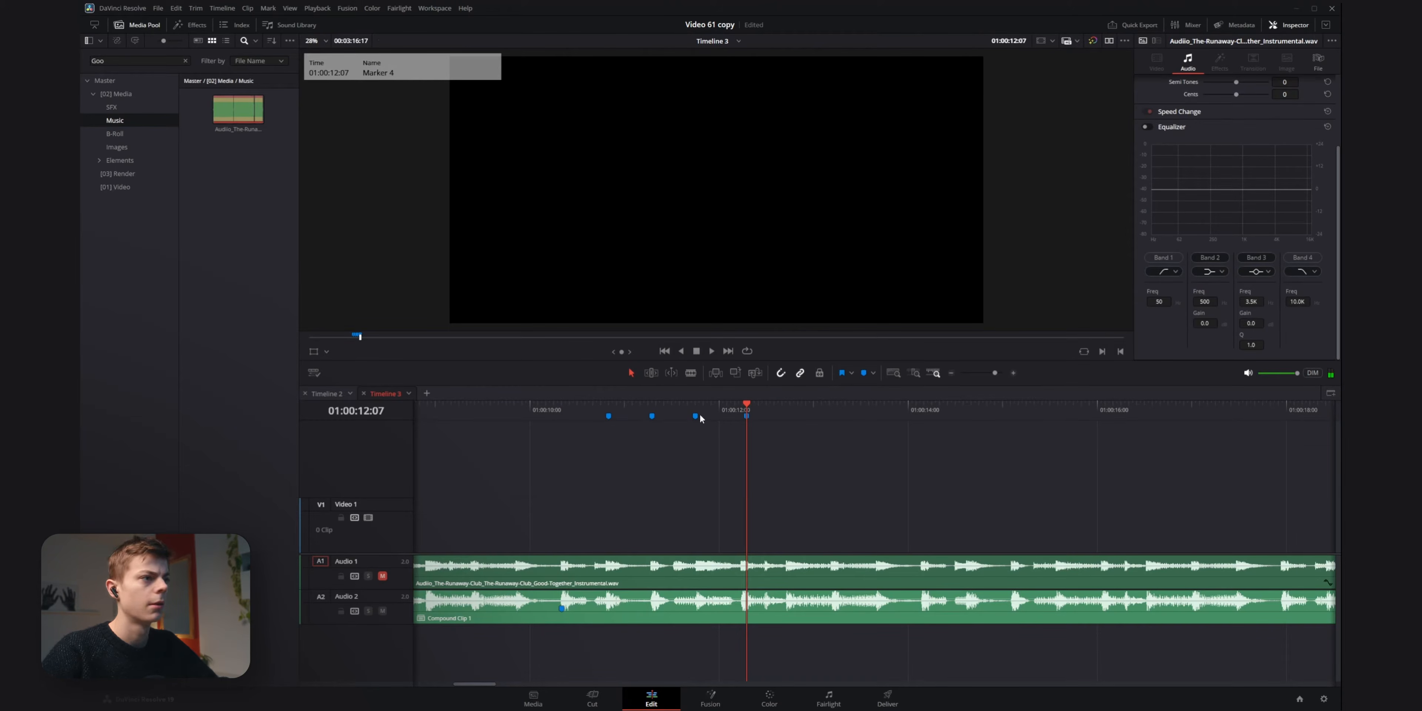
{"action": "left_click", "coordinate": [609, 412]}
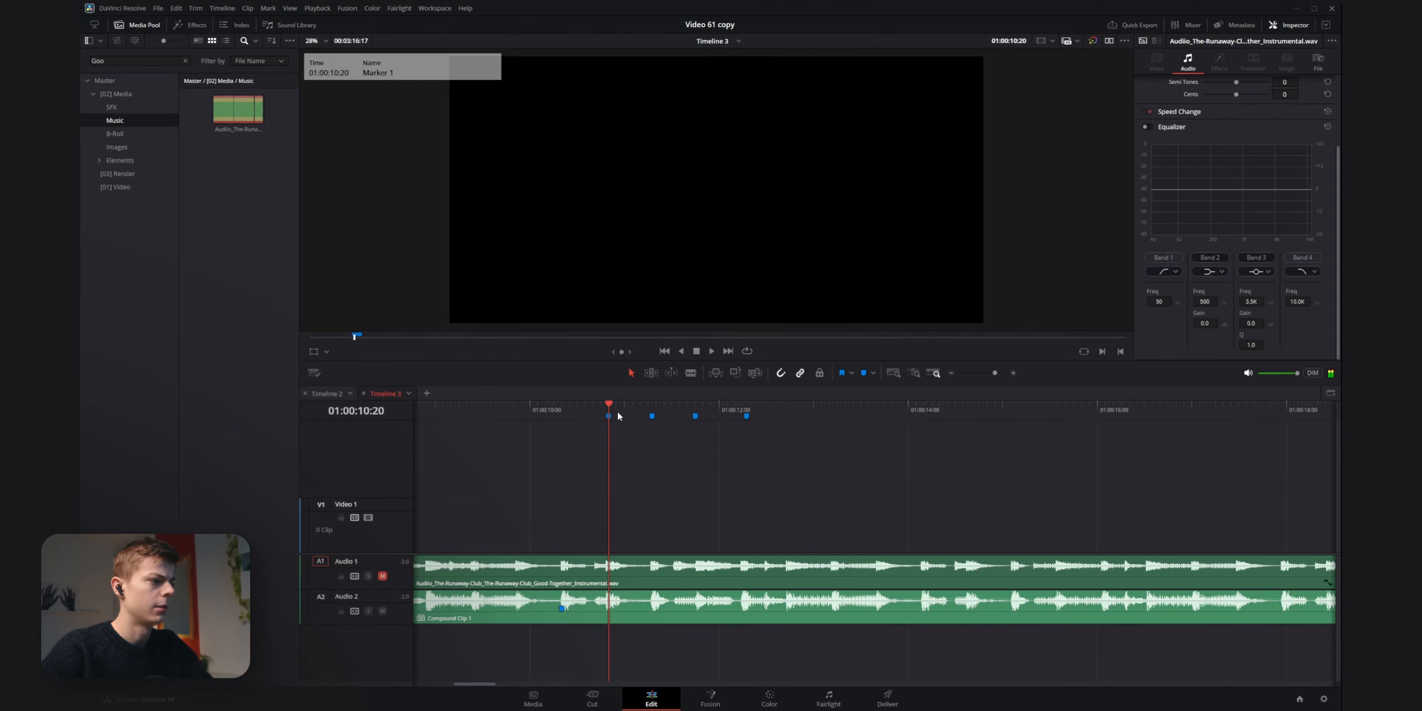
{"action": "left_click_drag", "start_coordinate": [784, 475], "coordinate": [590, 408]}
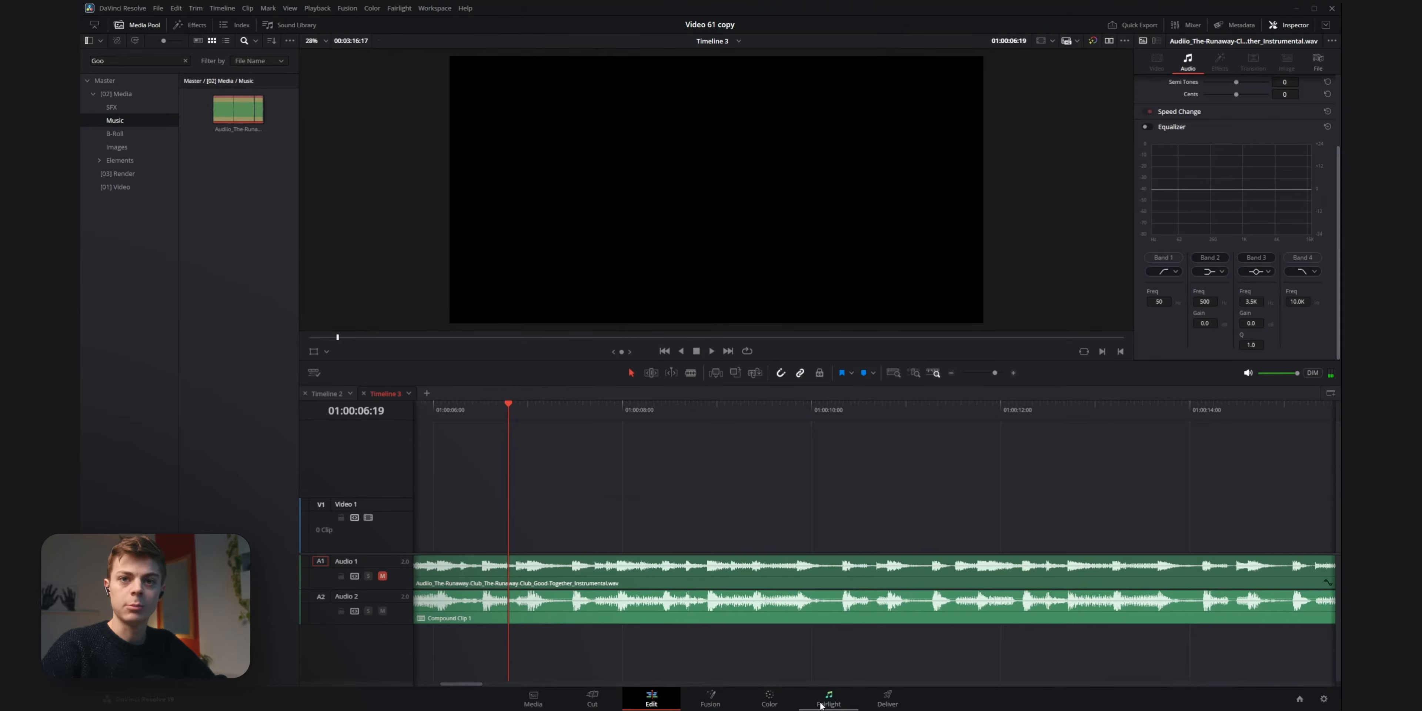
Switch to the Fairlight page and enlarge the Audio 2 track to show its waveform in detail.
{"action": "left_click", "coordinate": [823, 702]}
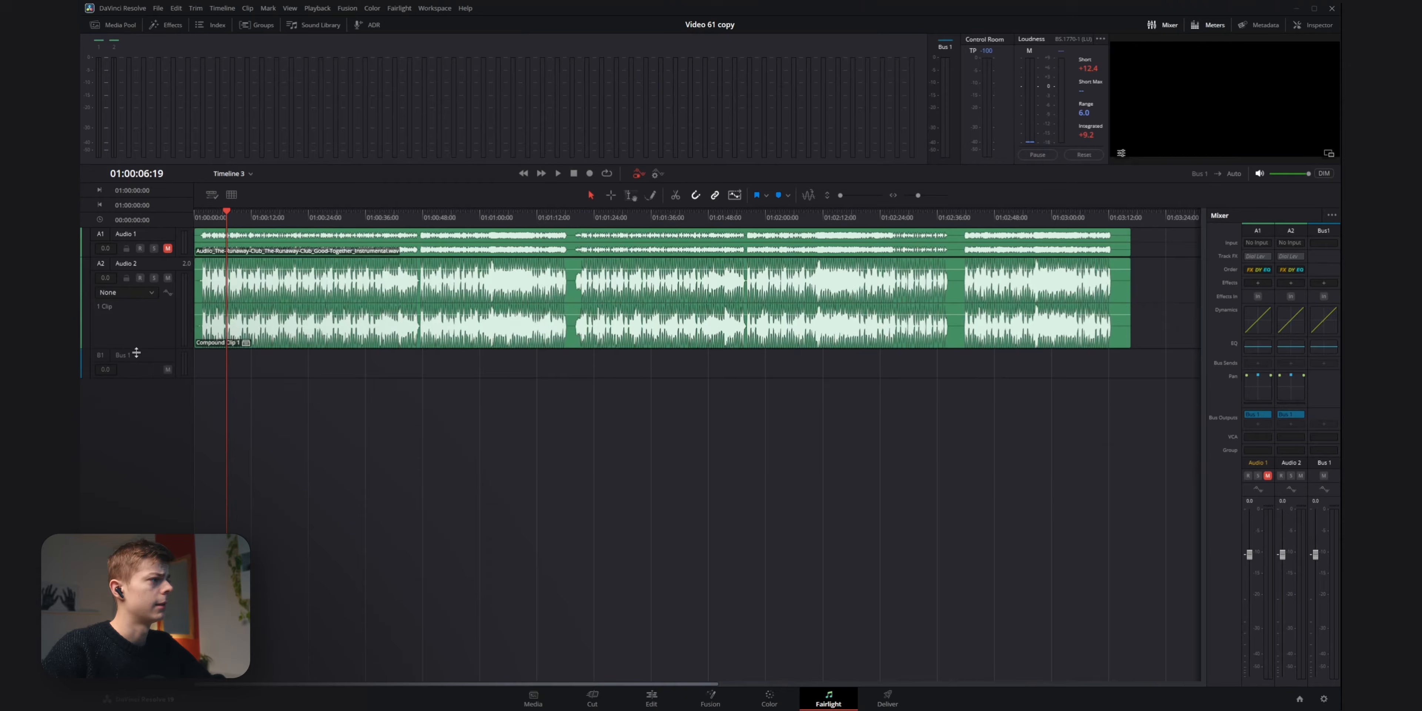
{"action": "left_click_drag", "start_coordinate": [136, 349], "coordinate": [136, 477]}
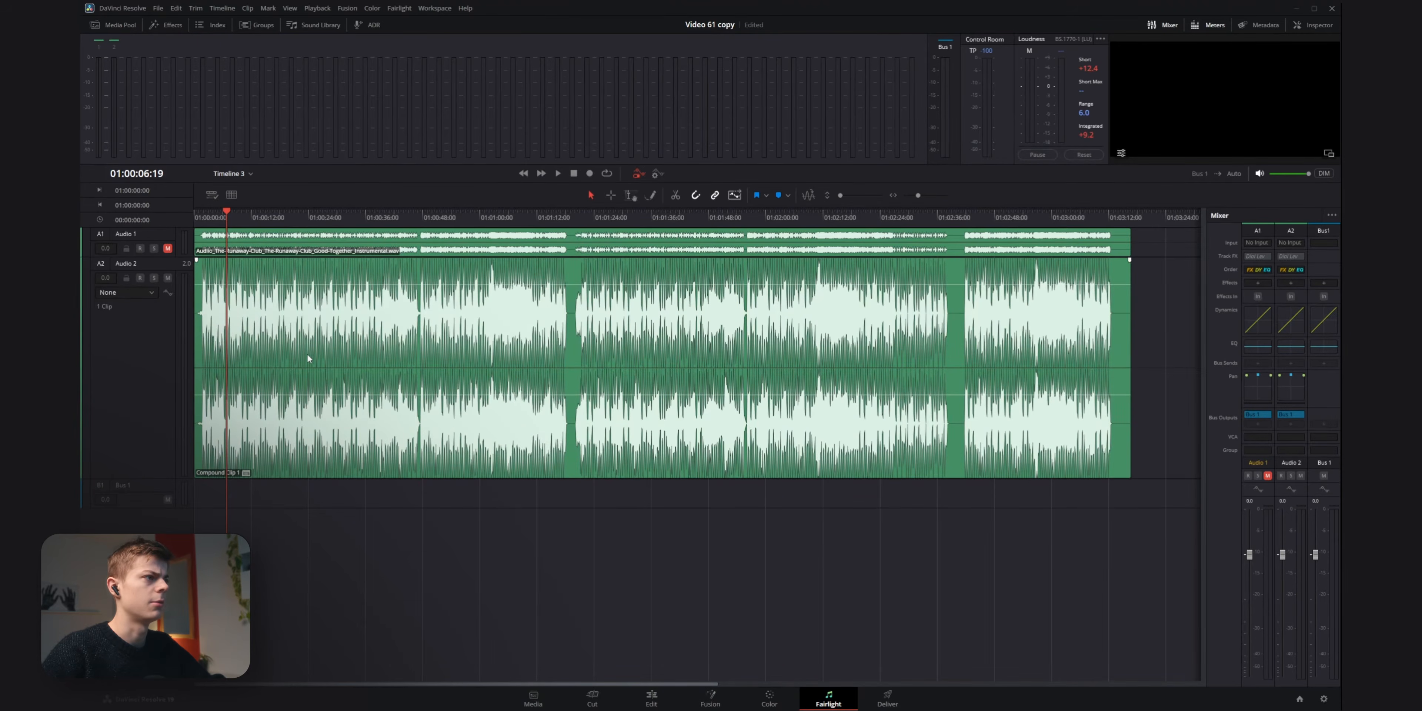
{"action": "scroll", "coordinate": [307, 357], "scroll_direction": "up", "scroll_amount": 10}
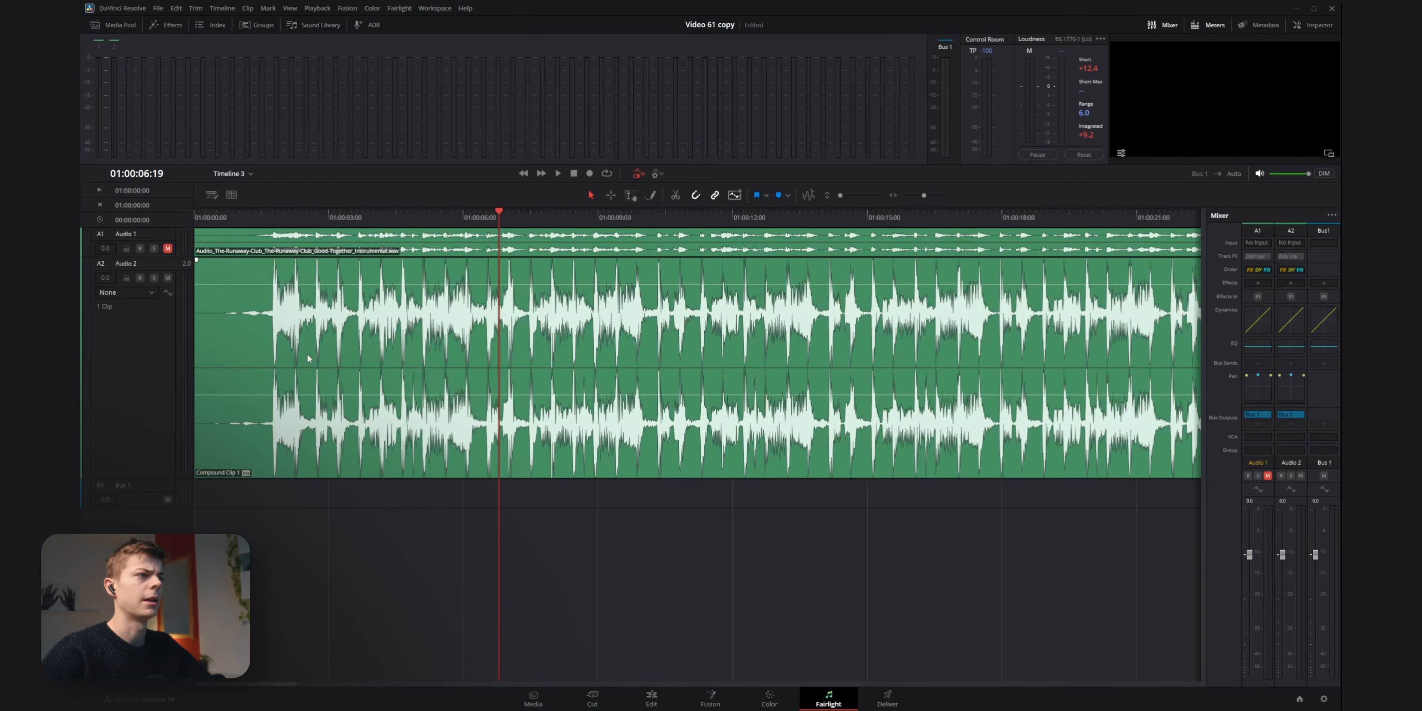
{"action": "scroll", "coordinate": [307, 358], "scroll_direction": "up", "scroll_amount": 3}
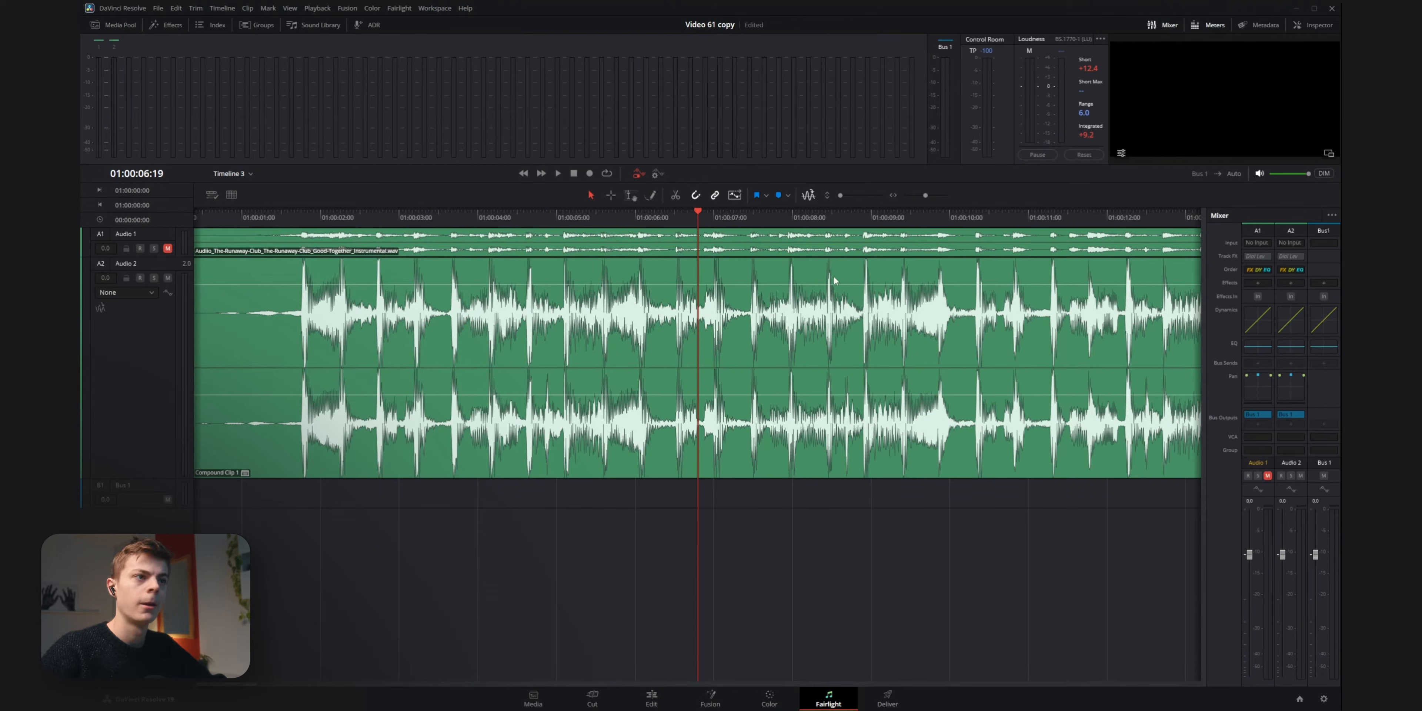
Enable transient detection on the Audio 2 track and inspect the transient lines in the compound clip.
{"action": "left_click", "coordinate": [99, 309]}
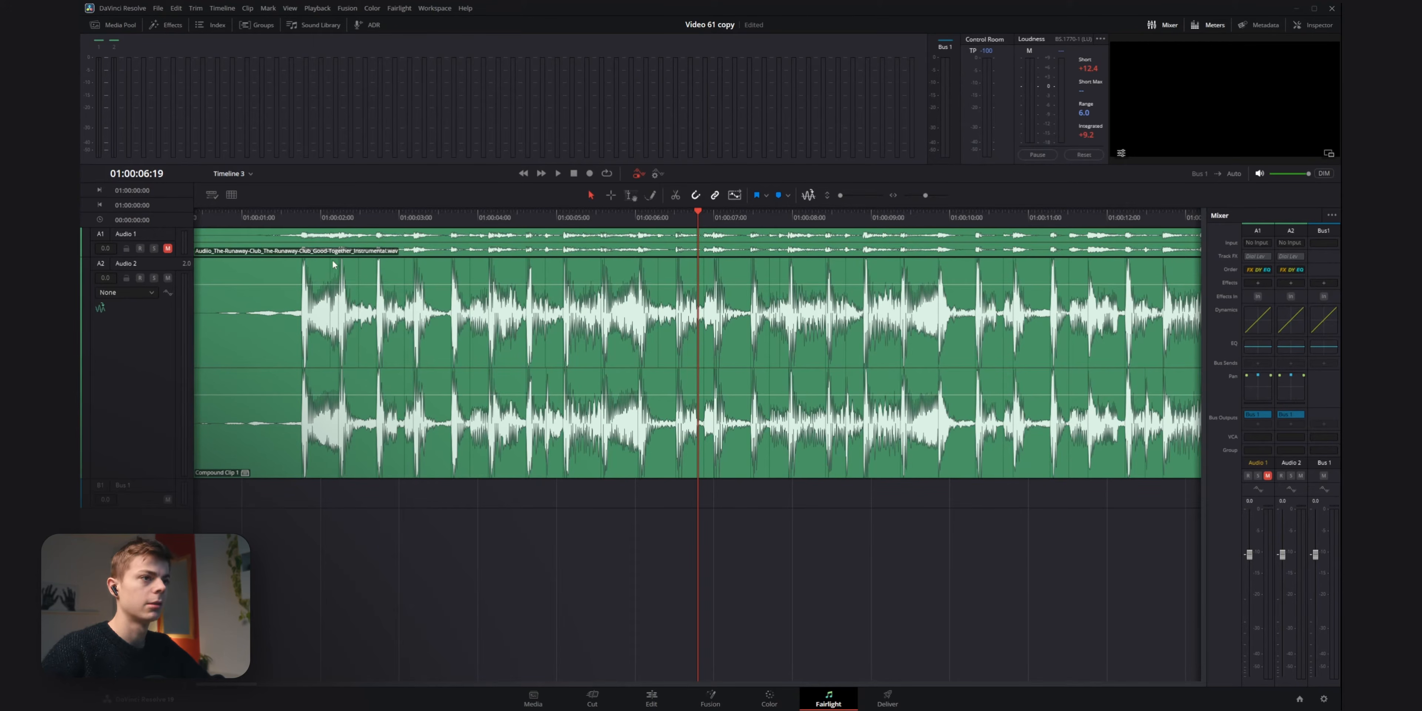
{"action": "scroll", "coordinate": [361, 271], "scroll_direction": "up", "scroll_amount": 3}
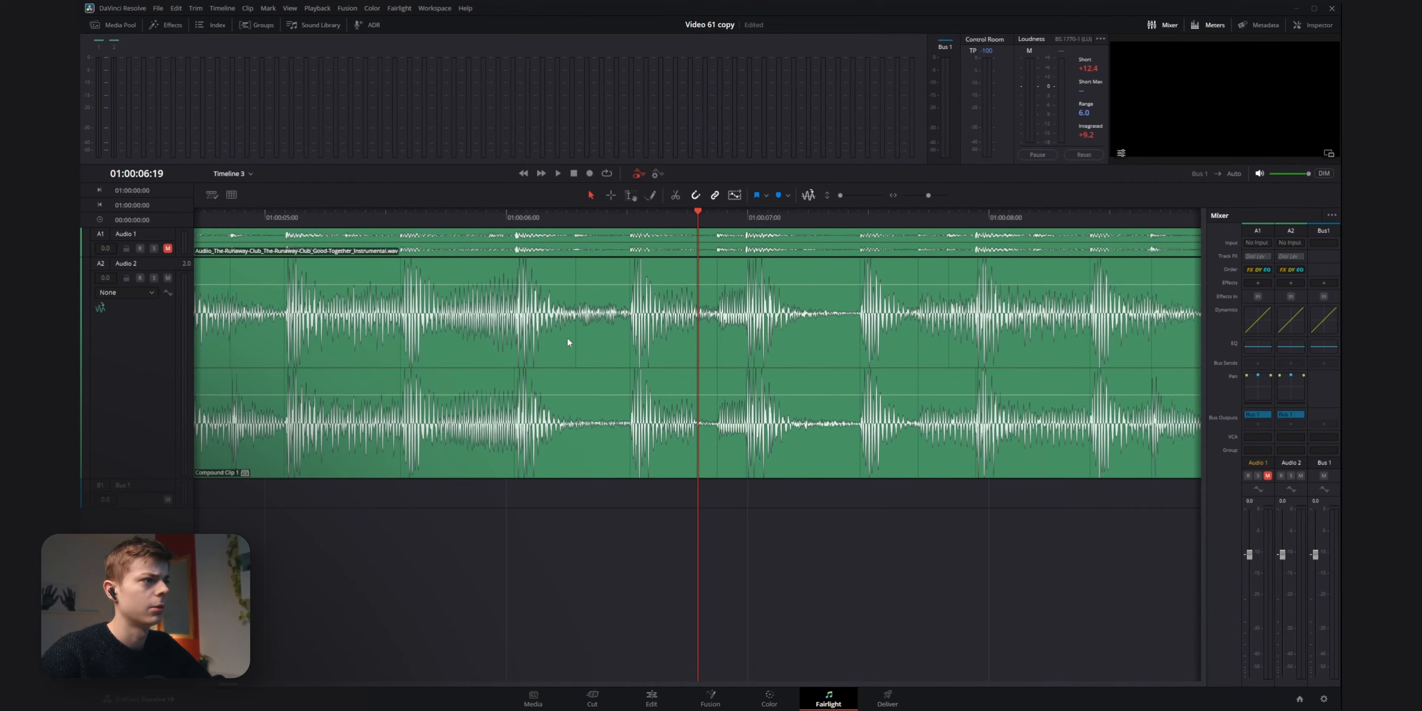
{"action": "left_click", "coordinate": [574, 342]}
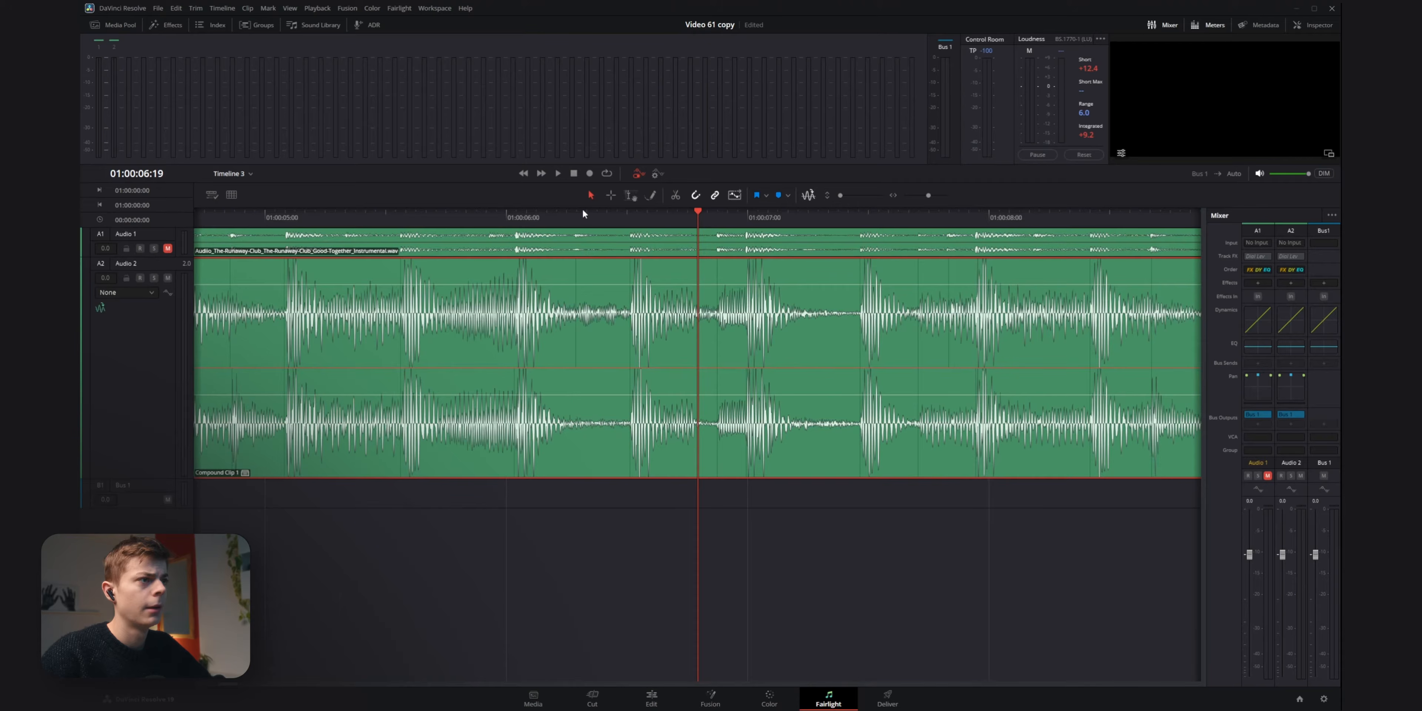
{"action": "left_click_drag", "start_coordinate": [583, 210], "coordinate": [678, 224]}
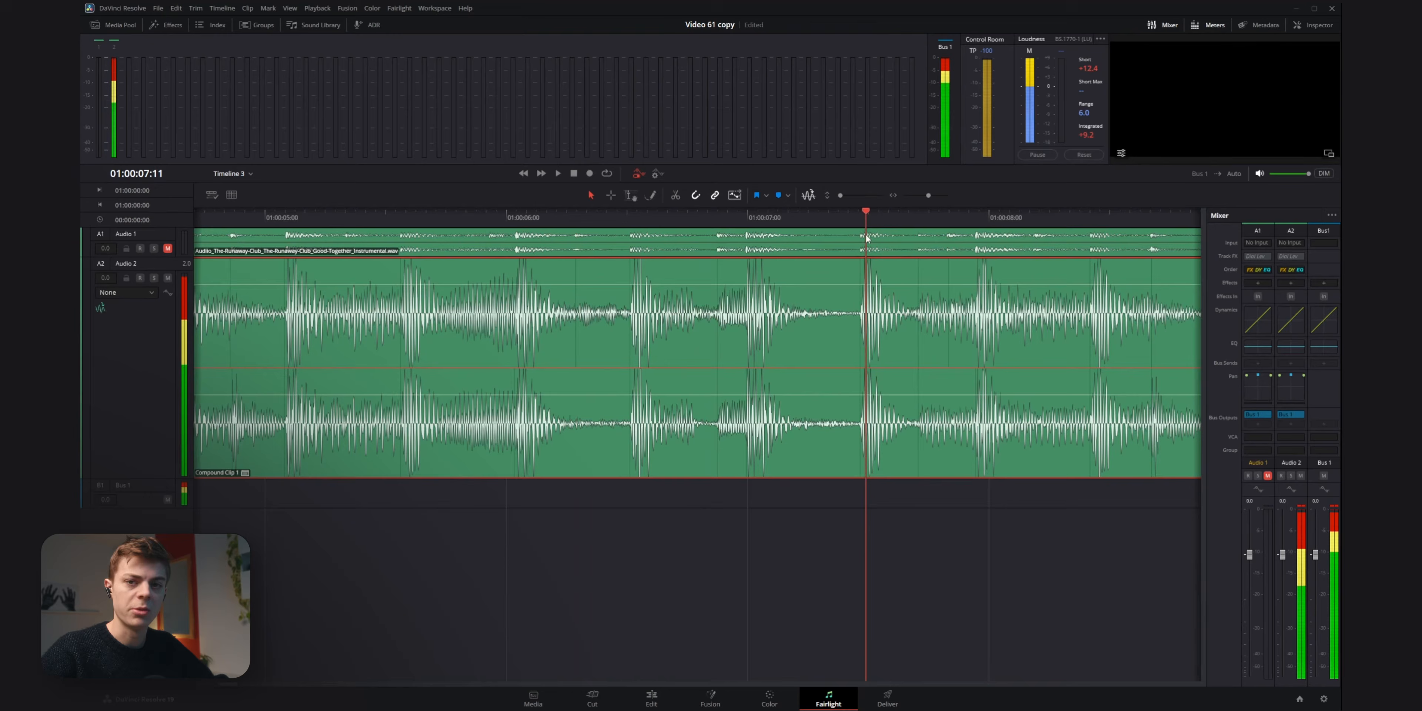
{"action": "left_click_drag", "start_coordinate": [867, 245], "coordinate": [913, 245]}
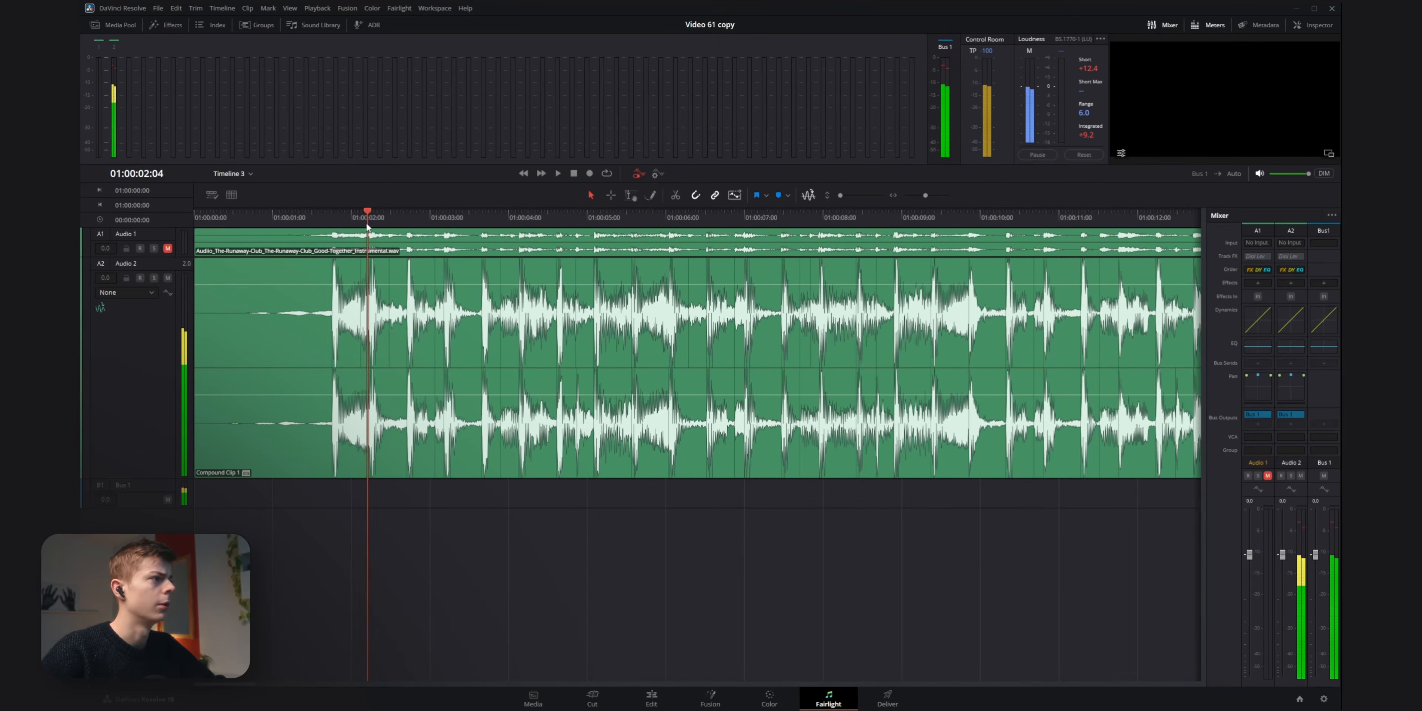
Add the first two timeline markers near the start of the music, the second at 01:00:02:11.
{"action": "mouse_move", "coordinate": [367, 226]}
{"action": "left_mouse_down"}
{"action": "mouse_move", "coordinate": [343, 230]}
{"action": "mouse_move", "coordinate": [389, 215]}
{"action": "left_mouse_up"}
{"action": "key", "text": "m"}
{"action": "left_click", "coordinate": [368, 218]}
{"action": "key", "text": "m"}
{"action": "key", "text": "Right"}
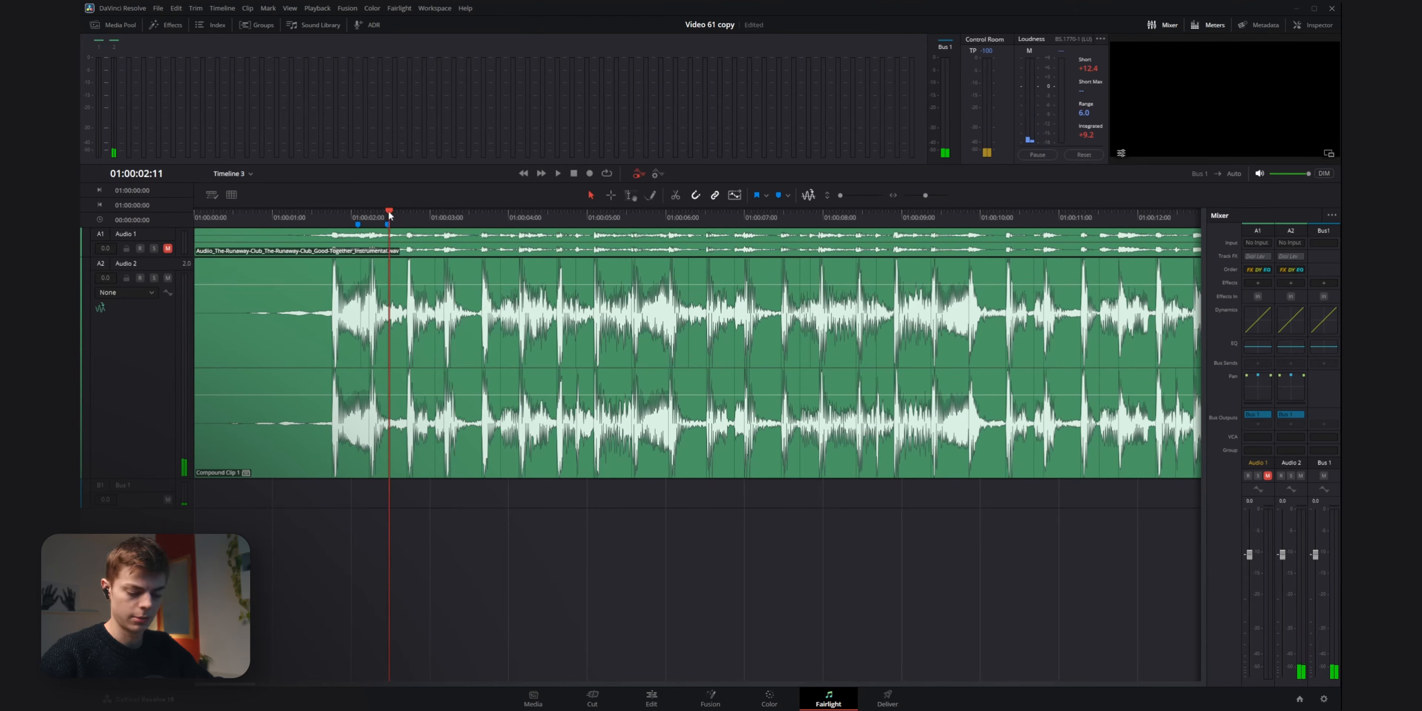
{"action": "key", "text": "Right"}
{"action": "key", "text": "Left"}
{"action": "left_click", "coordinate": [389, 215]}
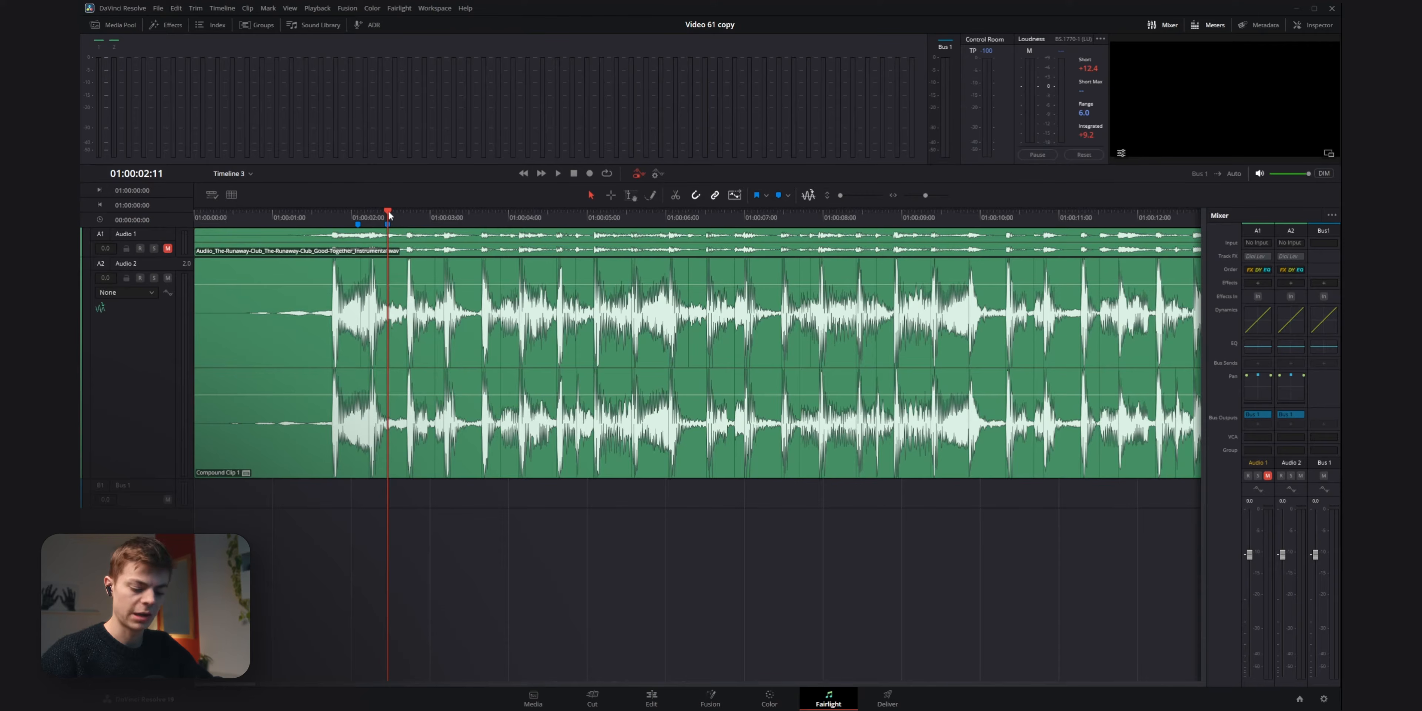
{"action": "left_click", "coordinate": [389, 216]}
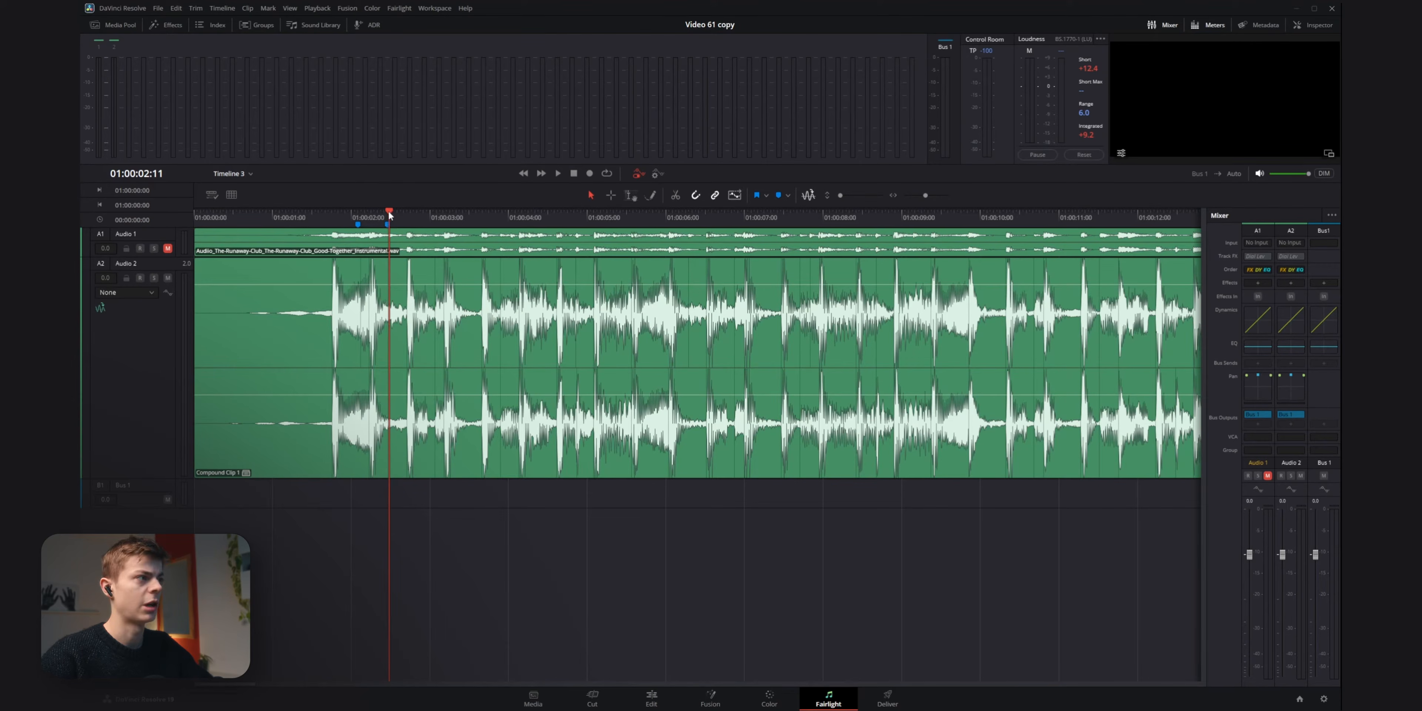
Step through the following transients on Audio 2 and add timeline markers on them, up to 01:00:04:14.
{"action": "key", "text": "Right"}
{"action": "key", "text": "Right"}
{"action": "key", "text": "Left"}
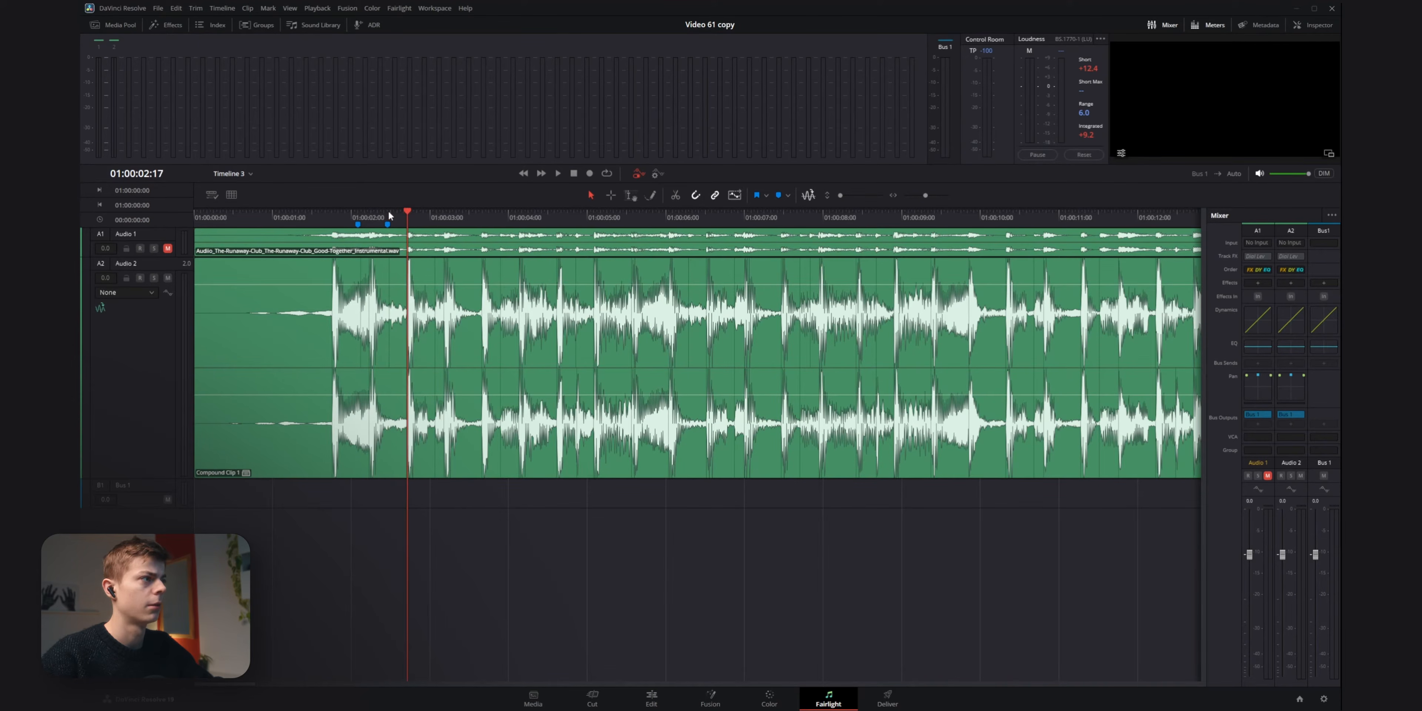
{"action": "key", "text": "Right"}
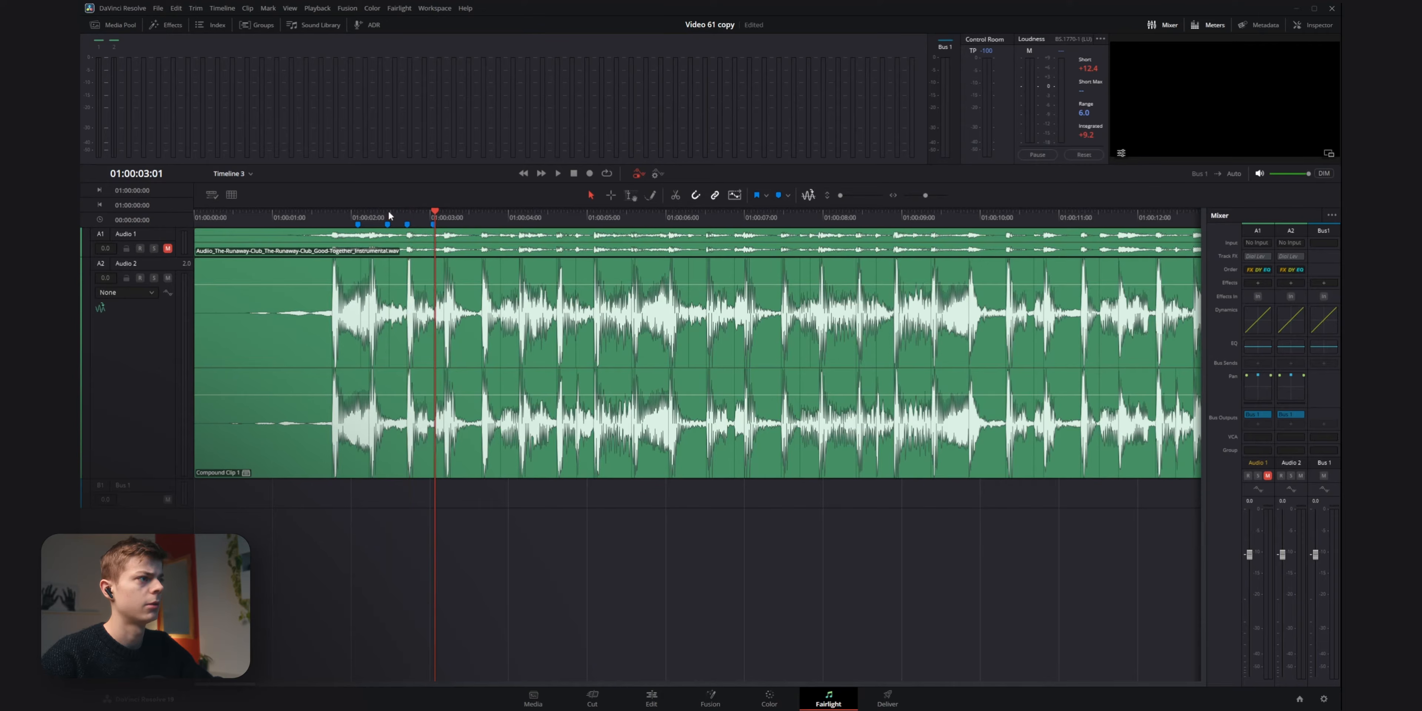
{"action": "key", "text": "Right"}
{"action": "key", "text": "Right"}
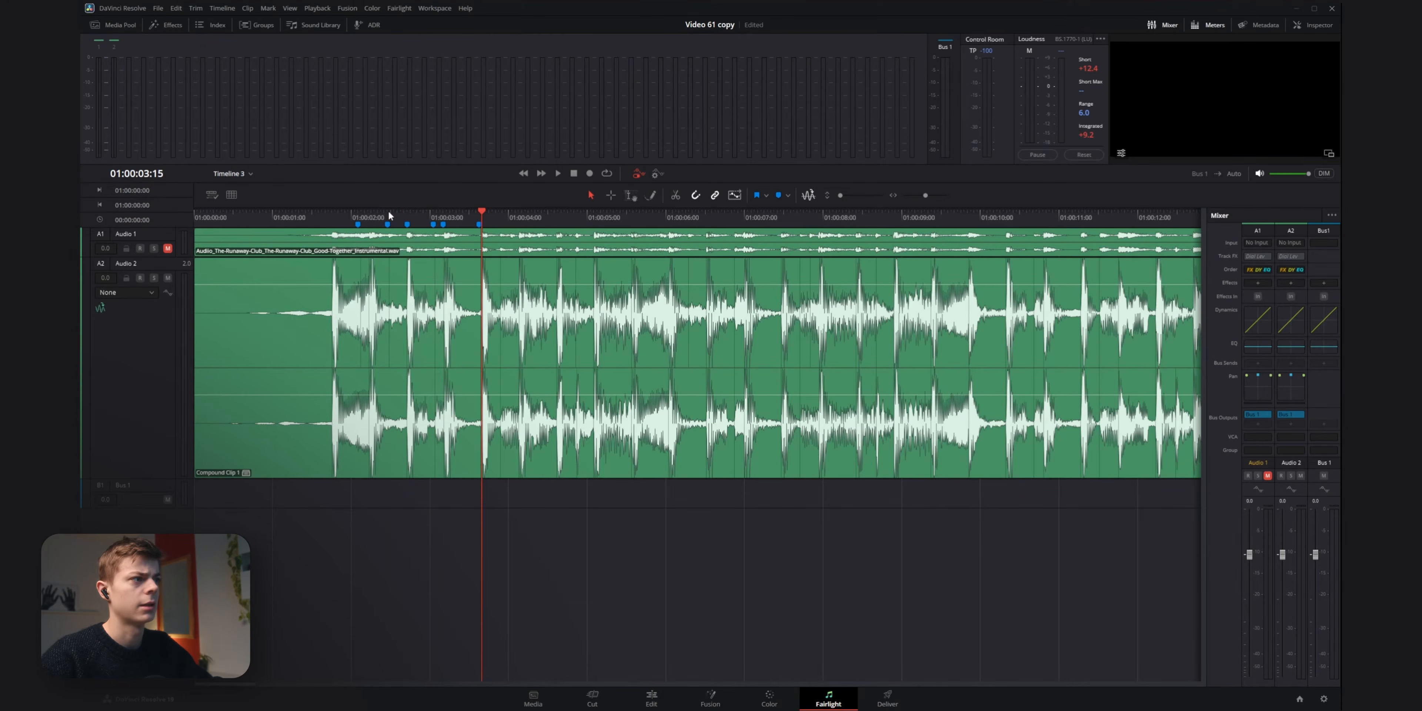
{"action": "key", "text": "Right"}
{"action": "key", "text": "Right"}
{"action": "key", "text": "m"}
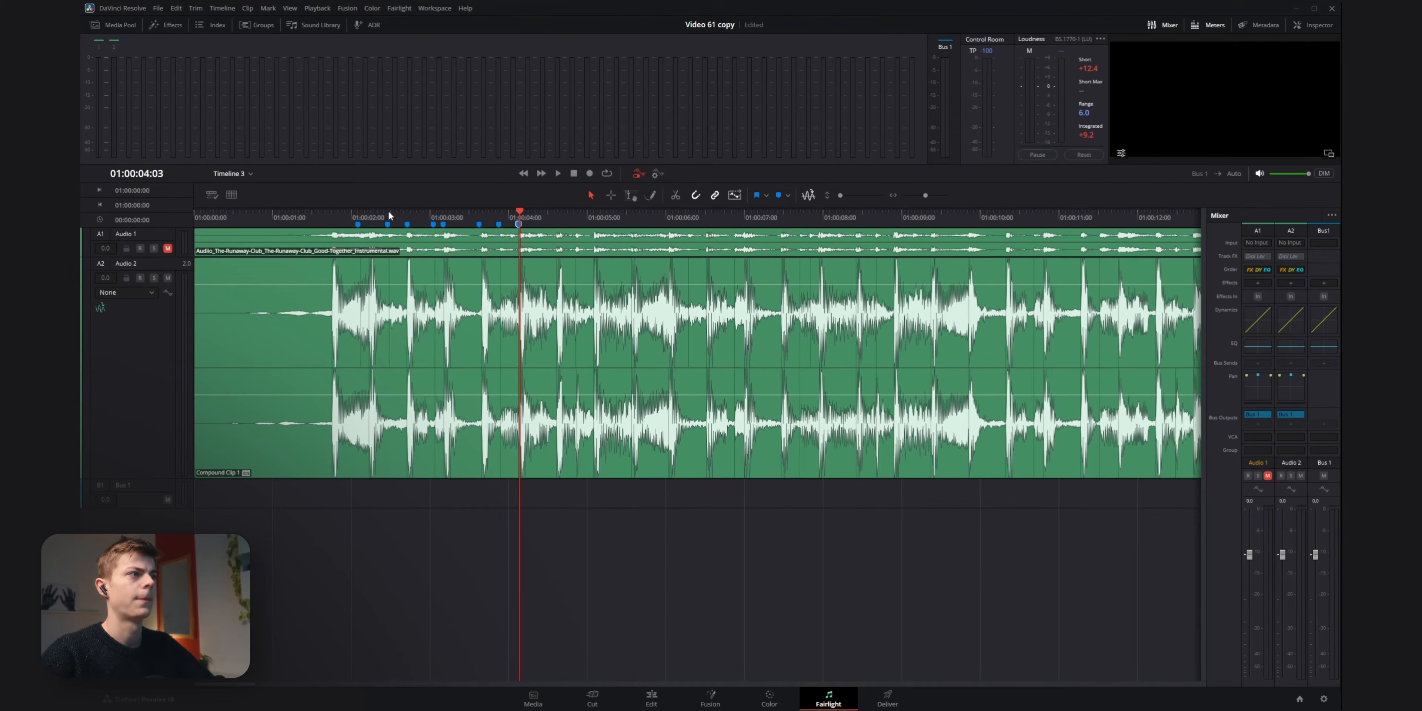
{"action": "key", "text": "Right"}
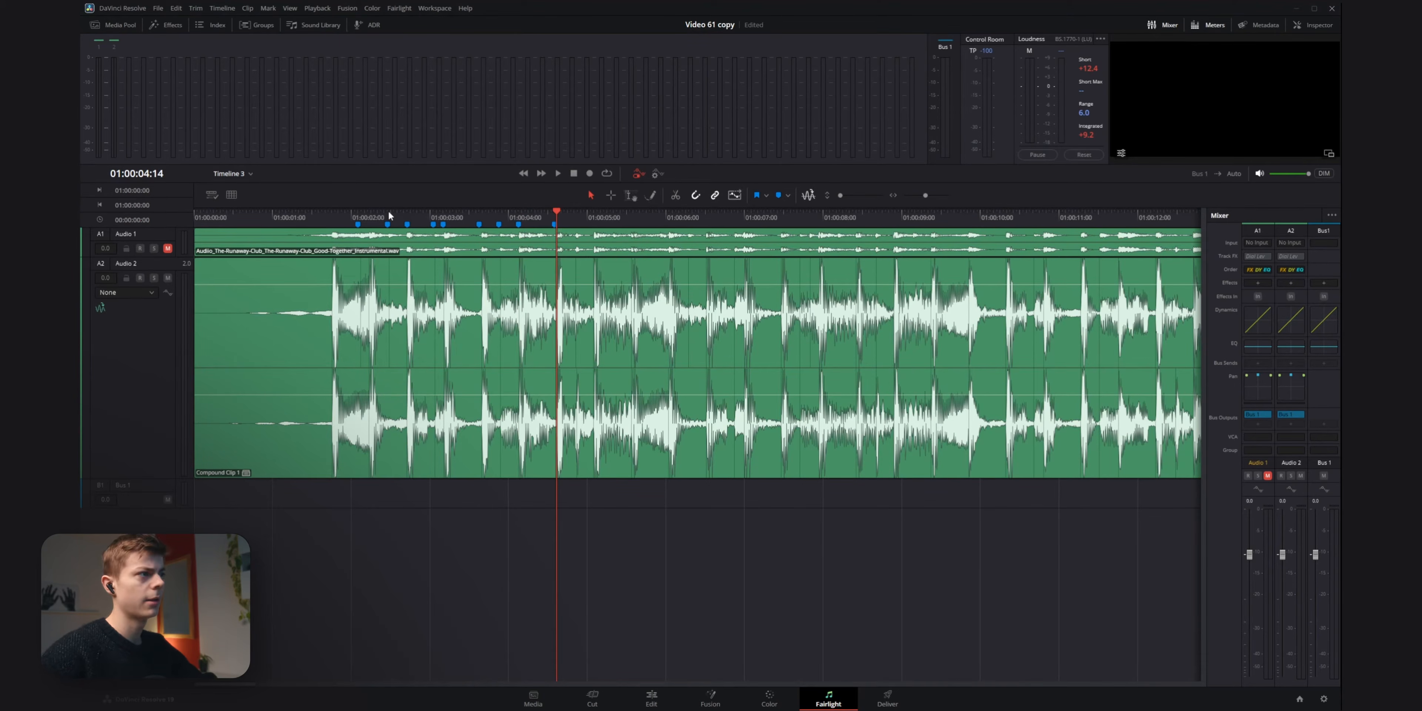
Return to the Edit page and scrub across the new beat markers to check them against the music.
{"action": "left_click", "coordinate": [661, 700]}
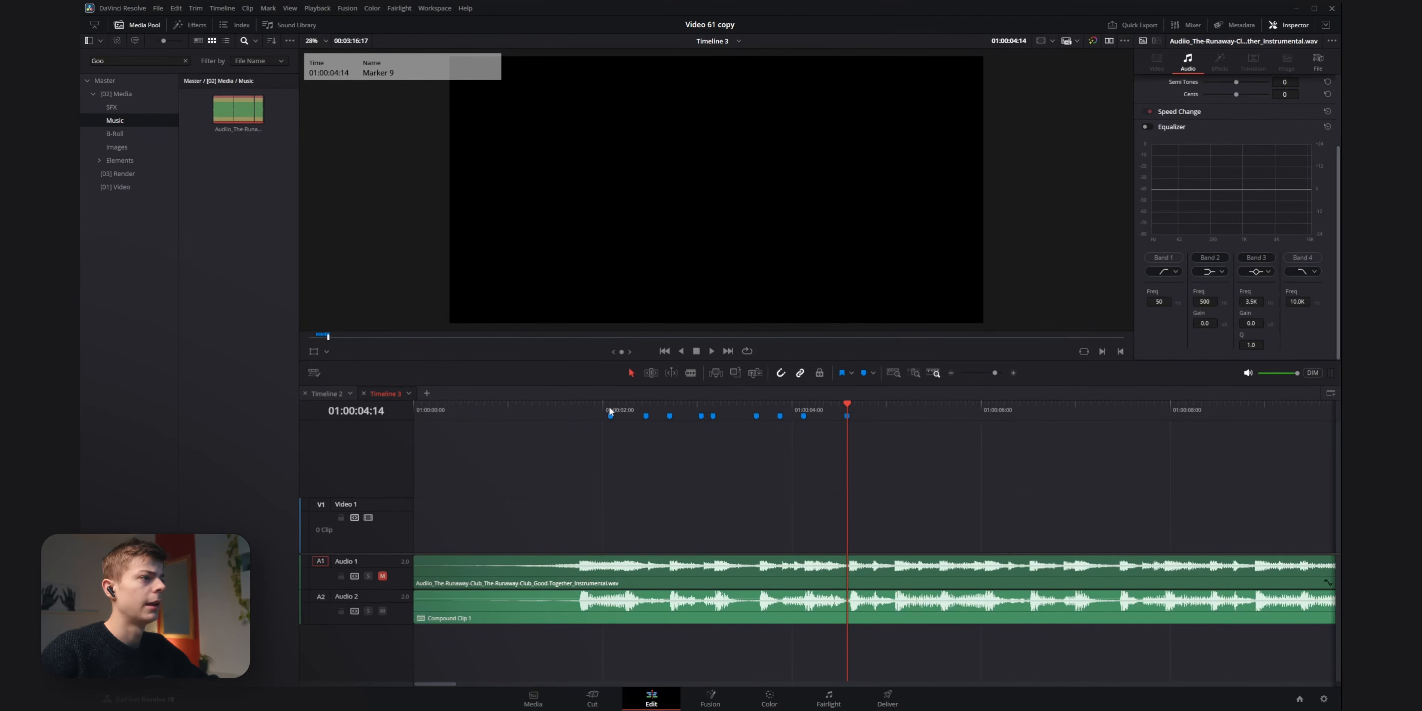
{"action": "mouse_move", "coordinate": [609, 408]}
{"action": "left_mouse_down"}
{"action": "mouse_move", "coordinate": [595, 407]}
{"action": "mouse_move", "coordinate": [677, 415]}
{"action": "left_mouse_up"}
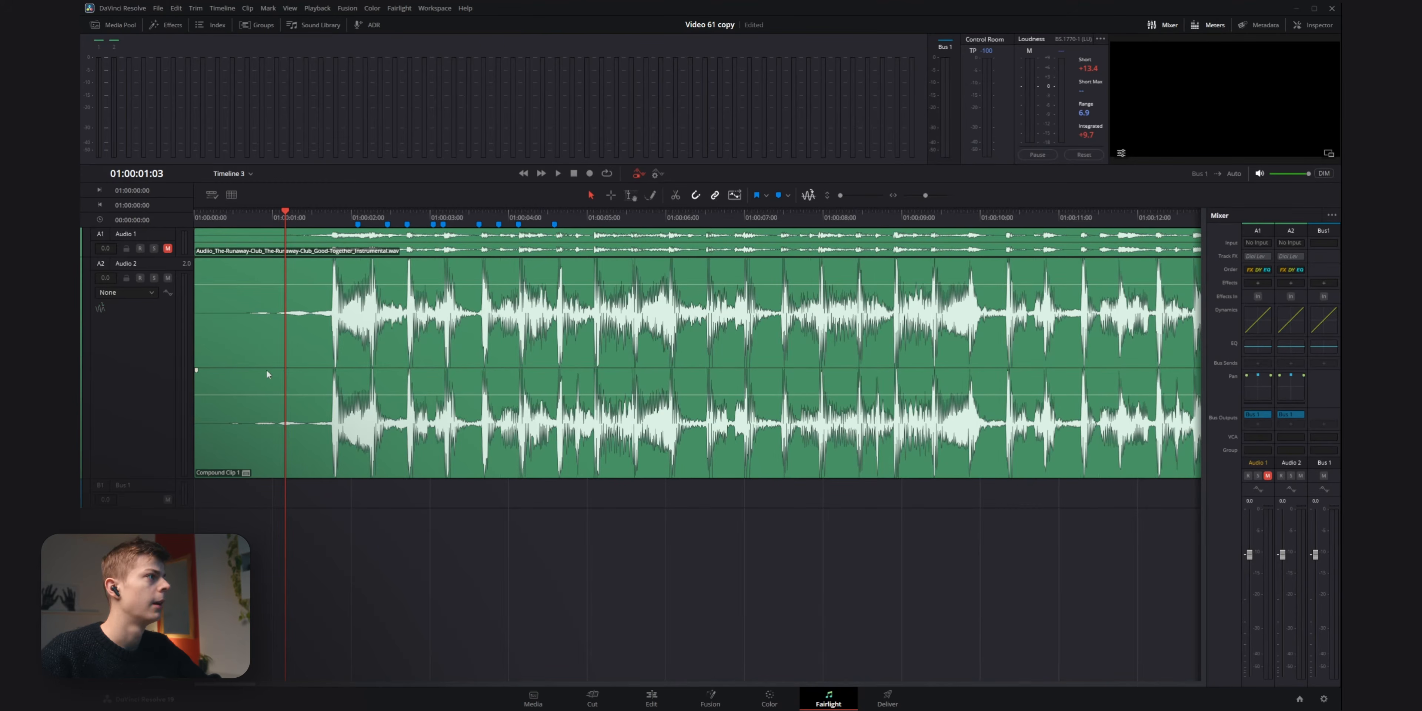
Turn on Display Grid for the Fairlight timeline.
{"action": "left_click", "coordinate": [231, 197]}
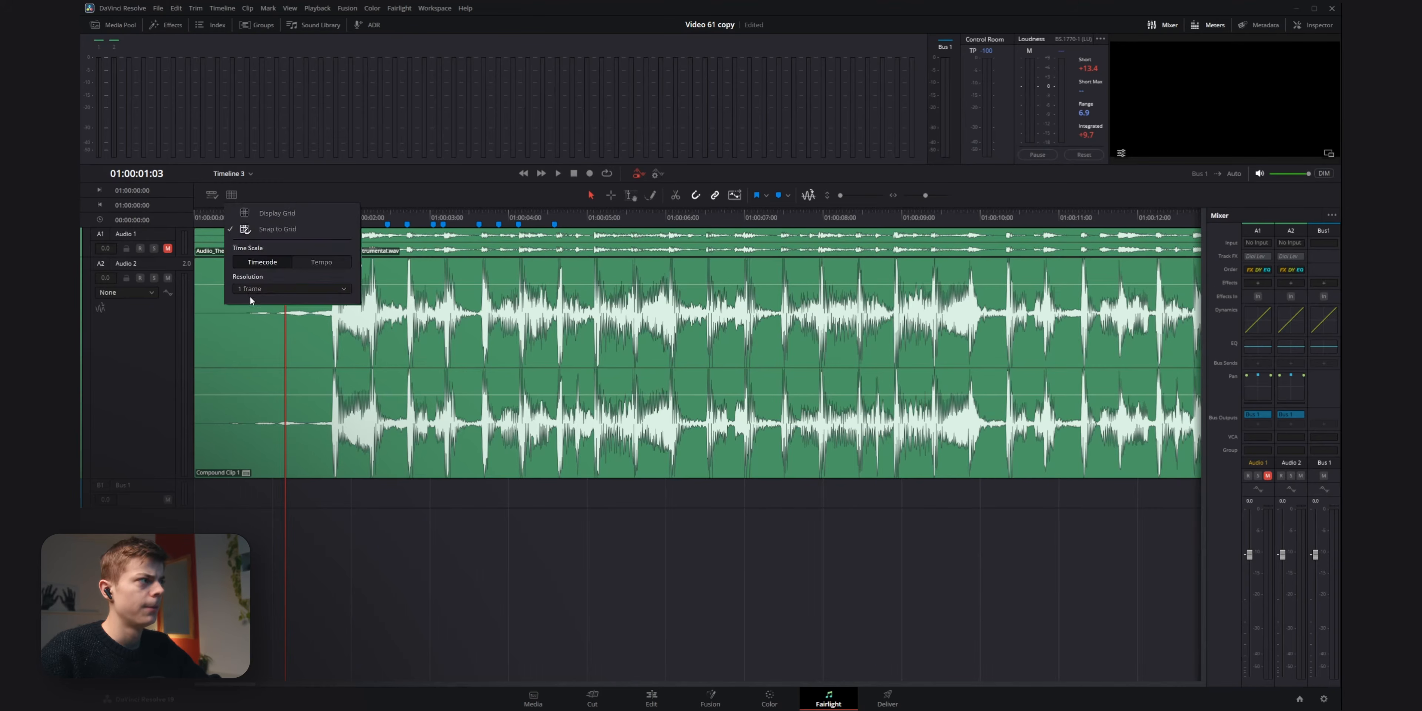
{"action": "left_click", "coordinate": [265, 213]}
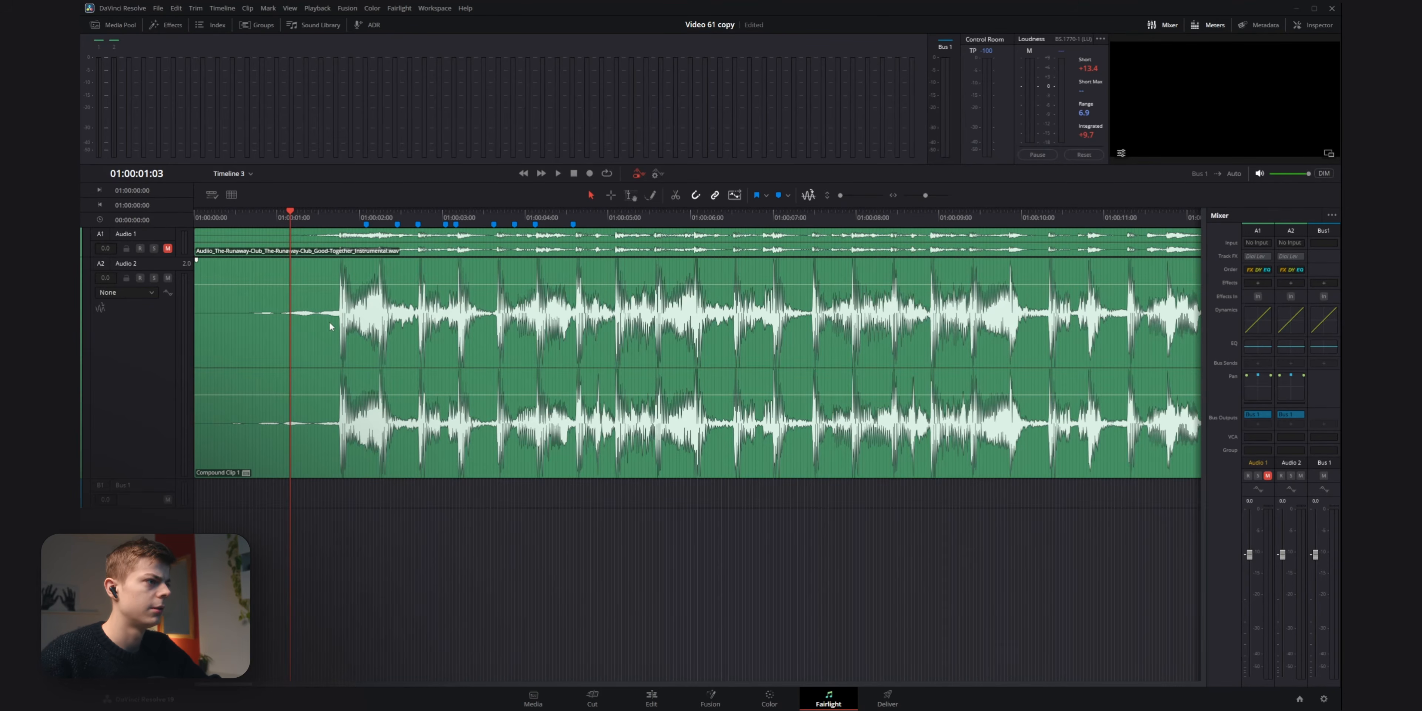
Switch the Fairlight grid's time scale to Tempo and set its tempo to 126.
{"action": "scroll", "coordinate": [316, 332], "scroll_direction": "up", "scroll_amount": 5}
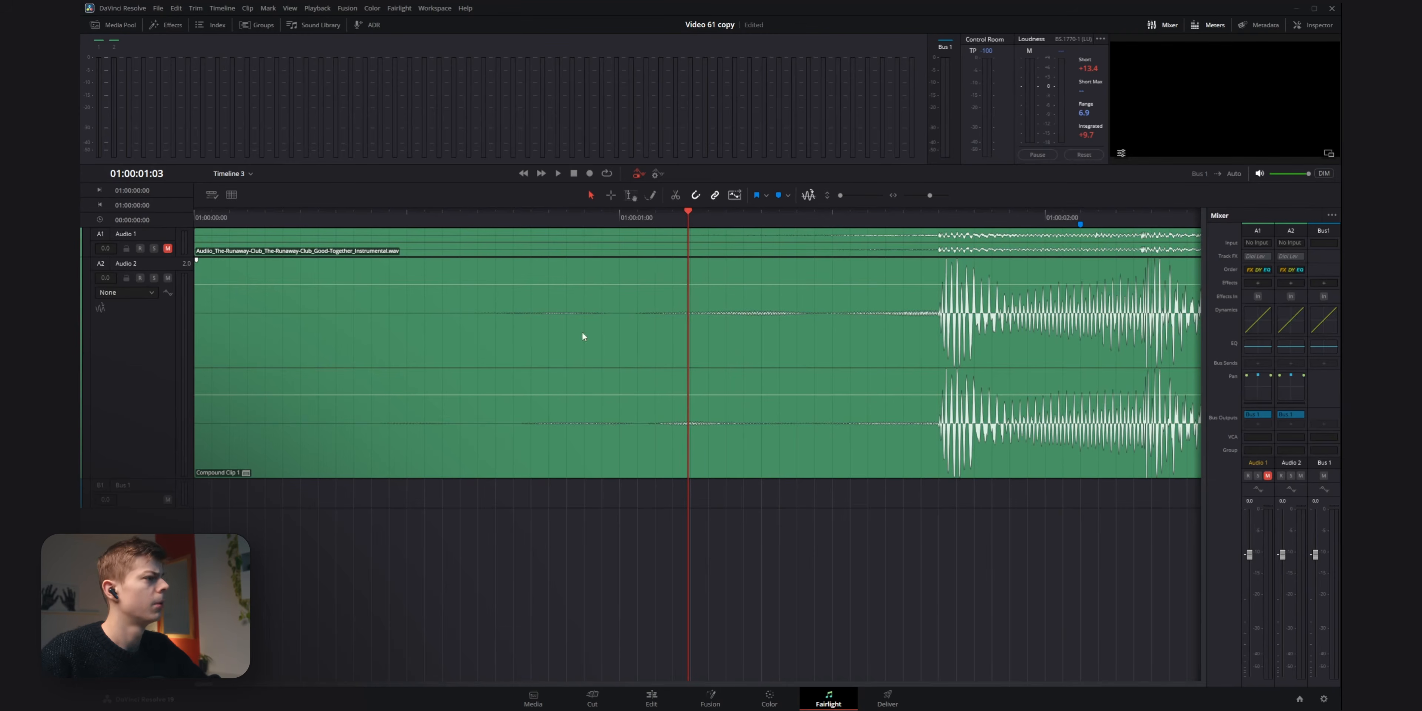
{"action": "left_click_drag", "start_coordinate": [755, 381], "coordinate": [513, 424]}
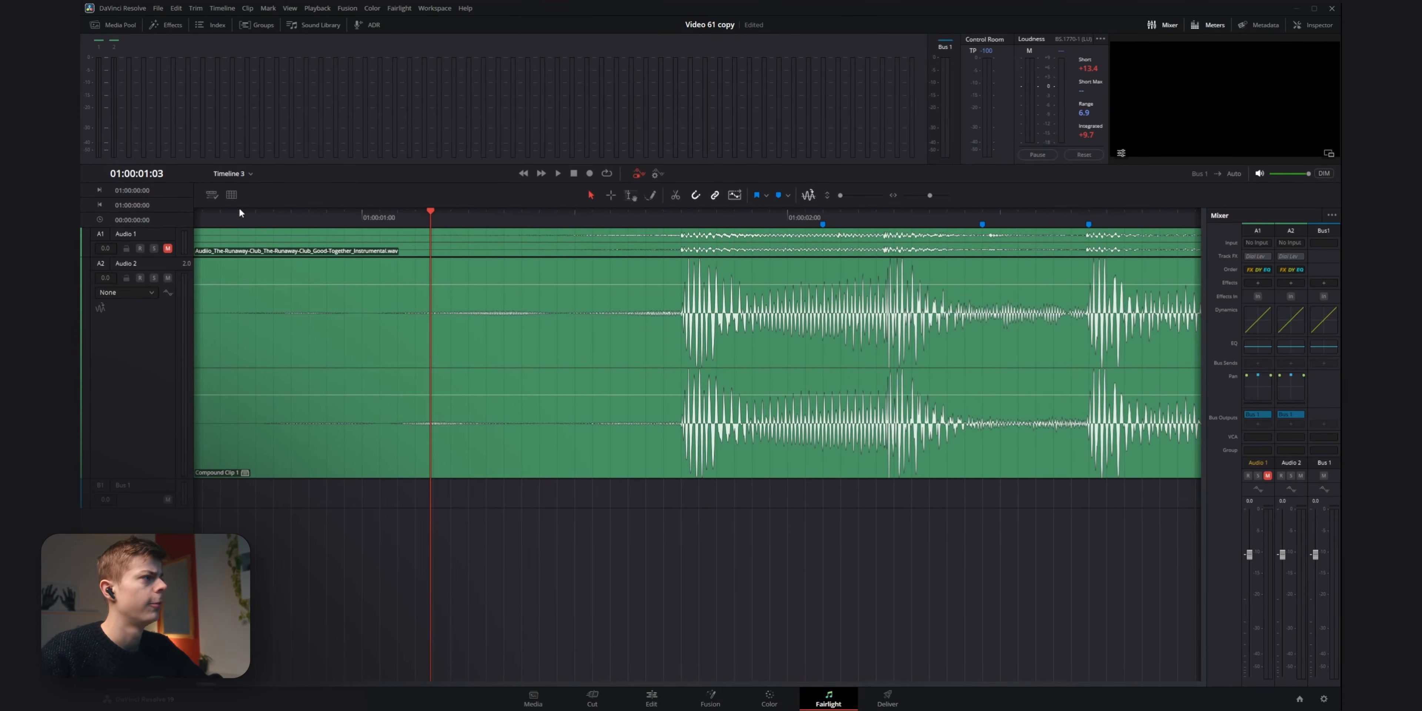
{"action": "left_click", "coordinate": [231, 194]}
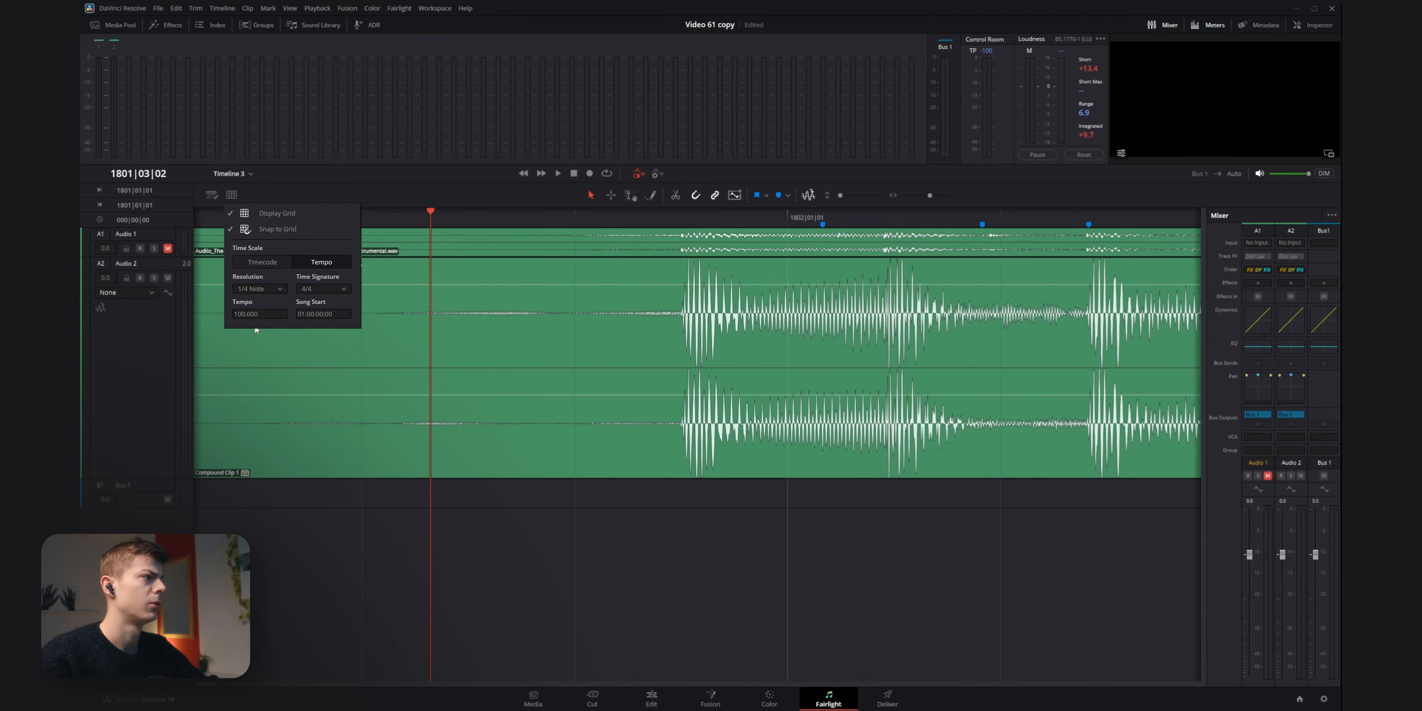
{"action": "left_click", "coordinate": [266, 314]}
{"action": "type", "text": "12"}
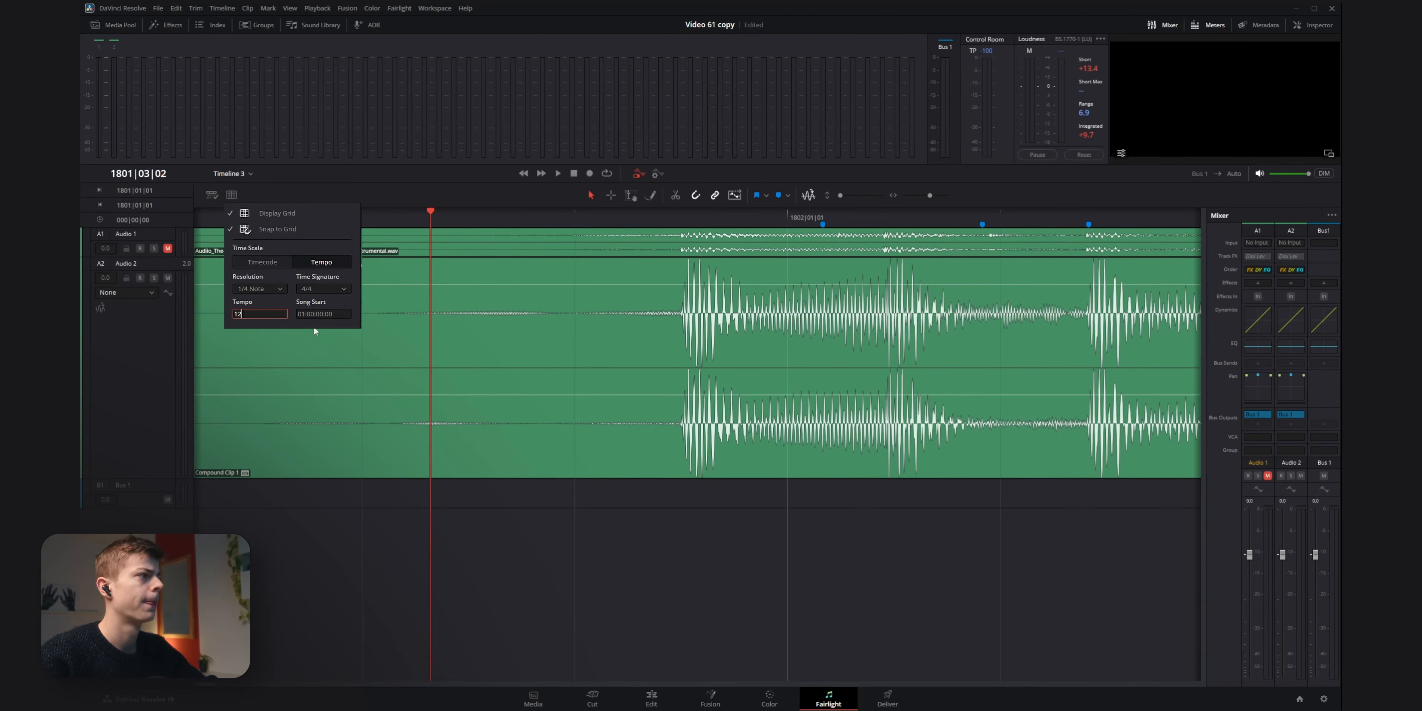
{"action": "type", "text": "6"}
{"action": "key", "text": "Return"}
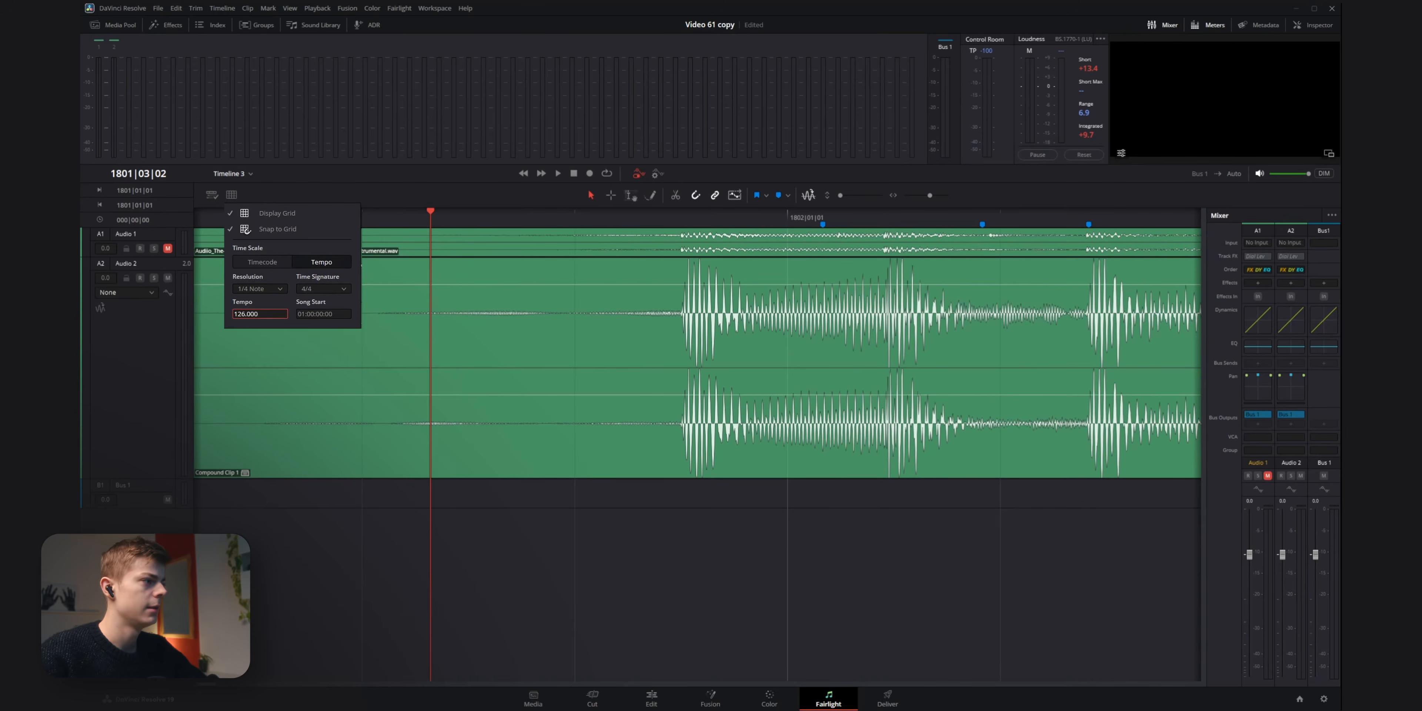
{"action": "left_click", "coordinate": [908, 548]}
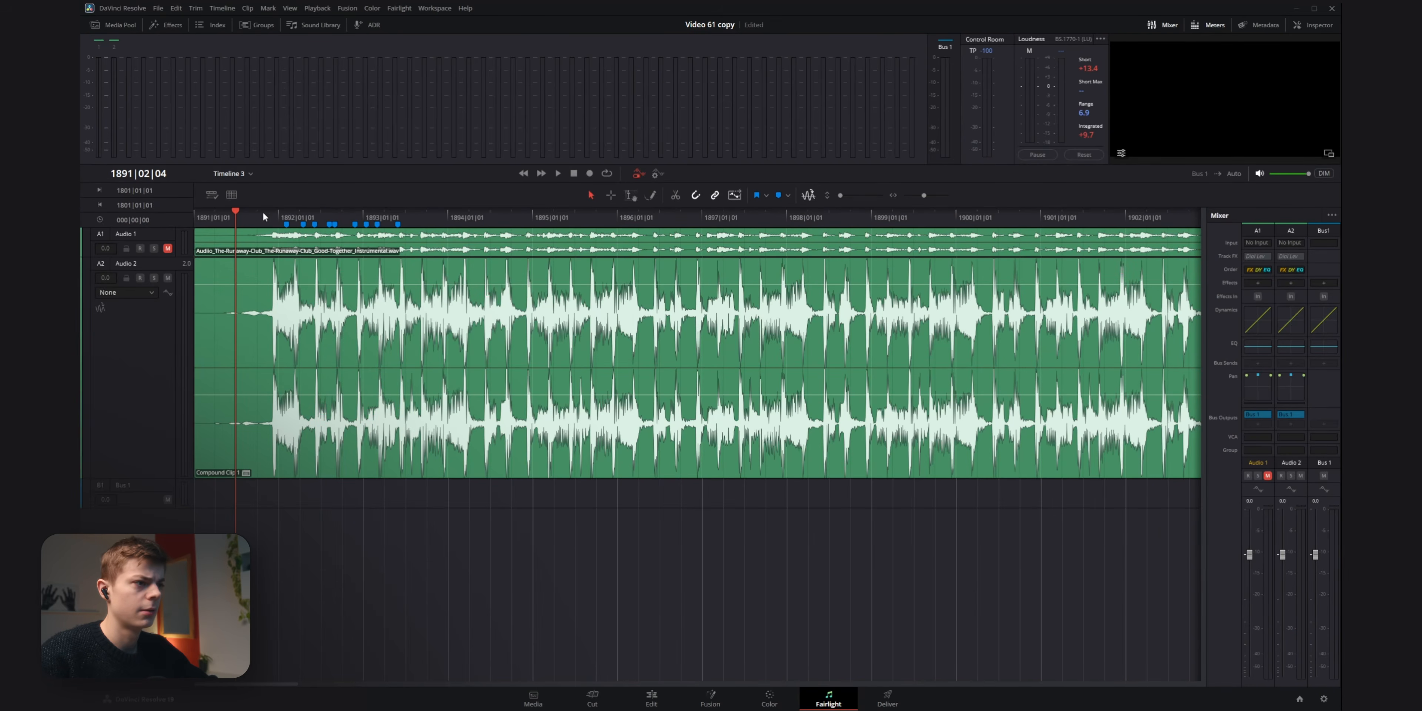
Scrub through the opening of the music to compare the bar and beat counter with the waveform's beats.
{"action": "left_click_drag", "start_coordinate": [264, 214], "coordinate": [245, 217]}
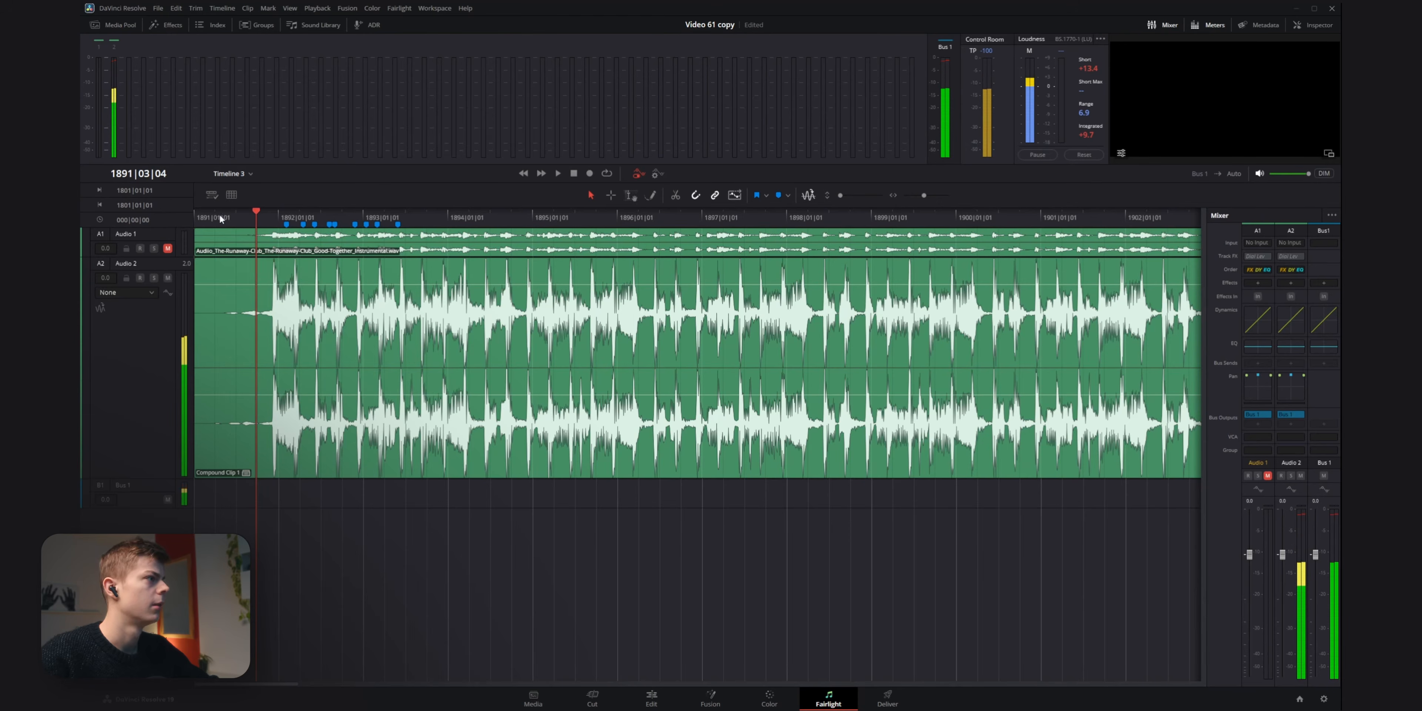
{"action": "left_click", "coordinate": [166, 172]}
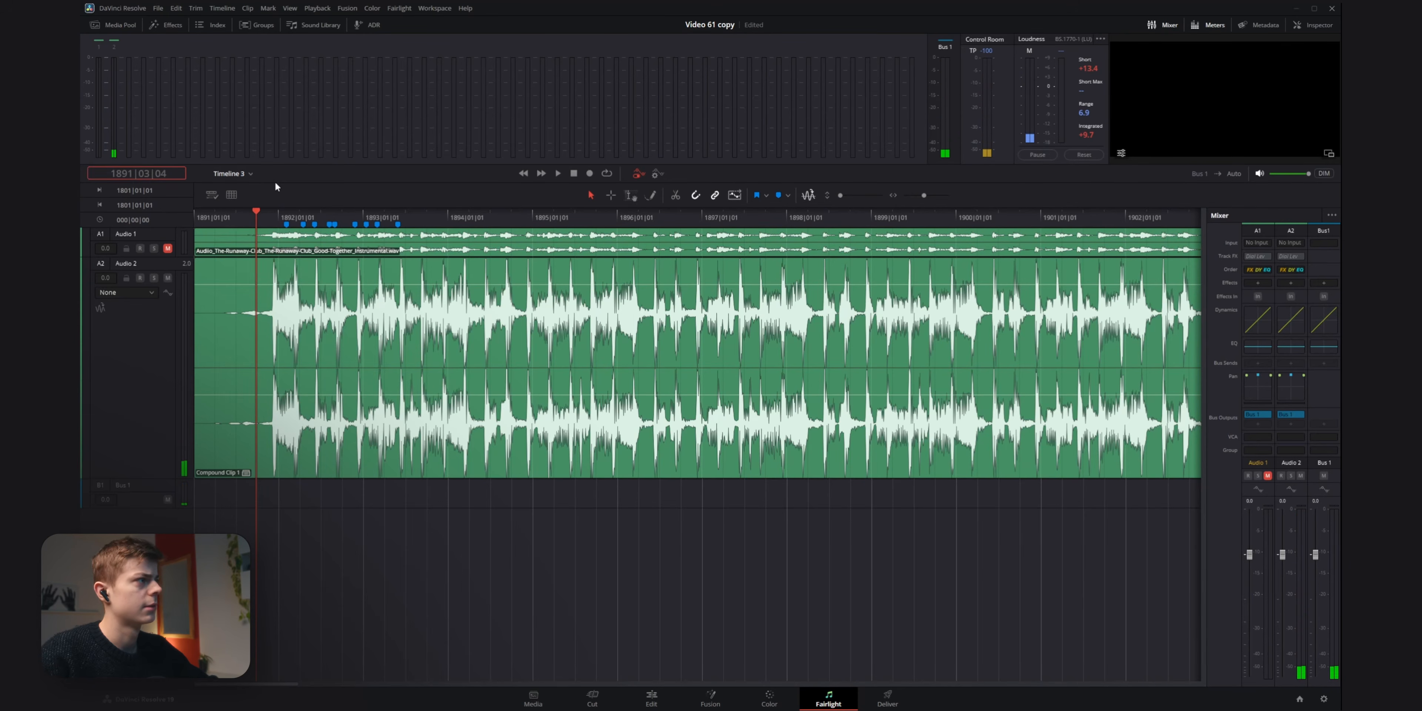
{"action": "left_click_drag", "start_coordinate": [221, 215], "coordinate": [323, 228]}
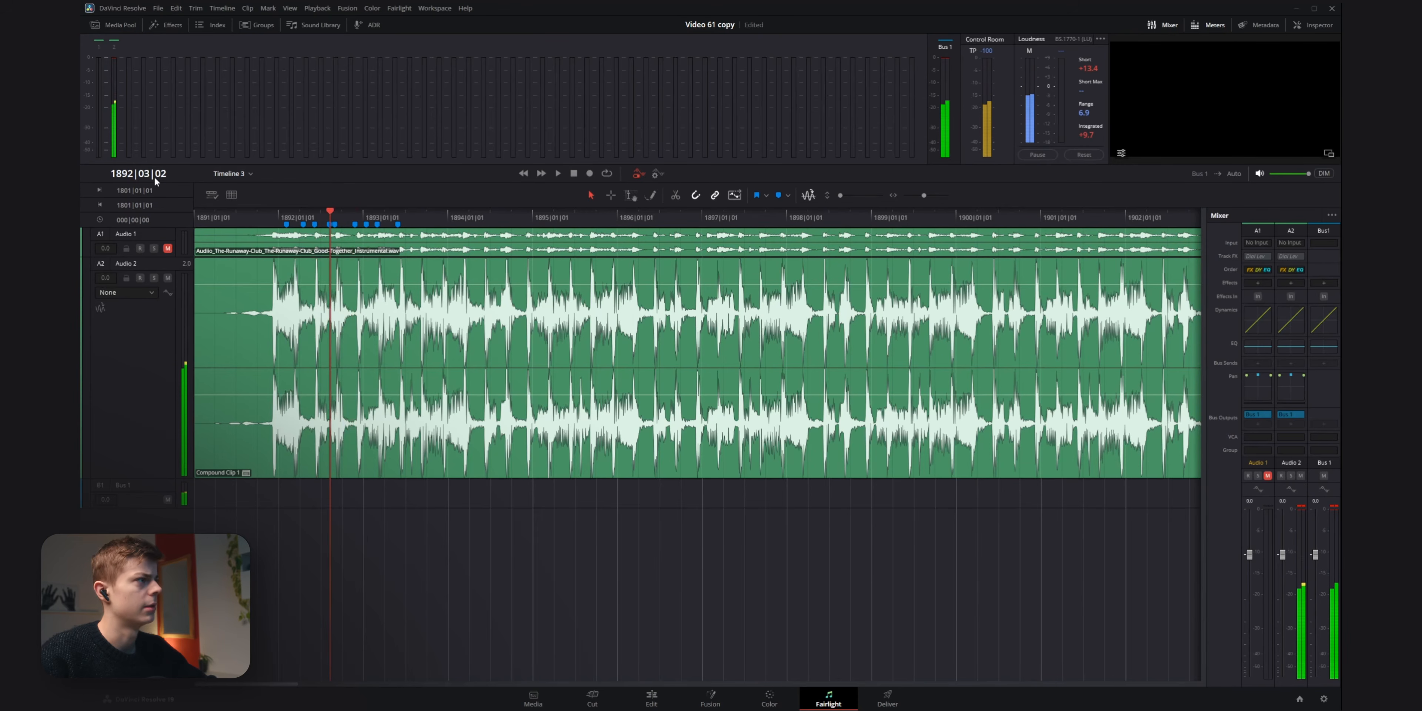
{"action": "left_click_drag", "start_coordinate": [330, 219], "coordinate": [352, 239]}
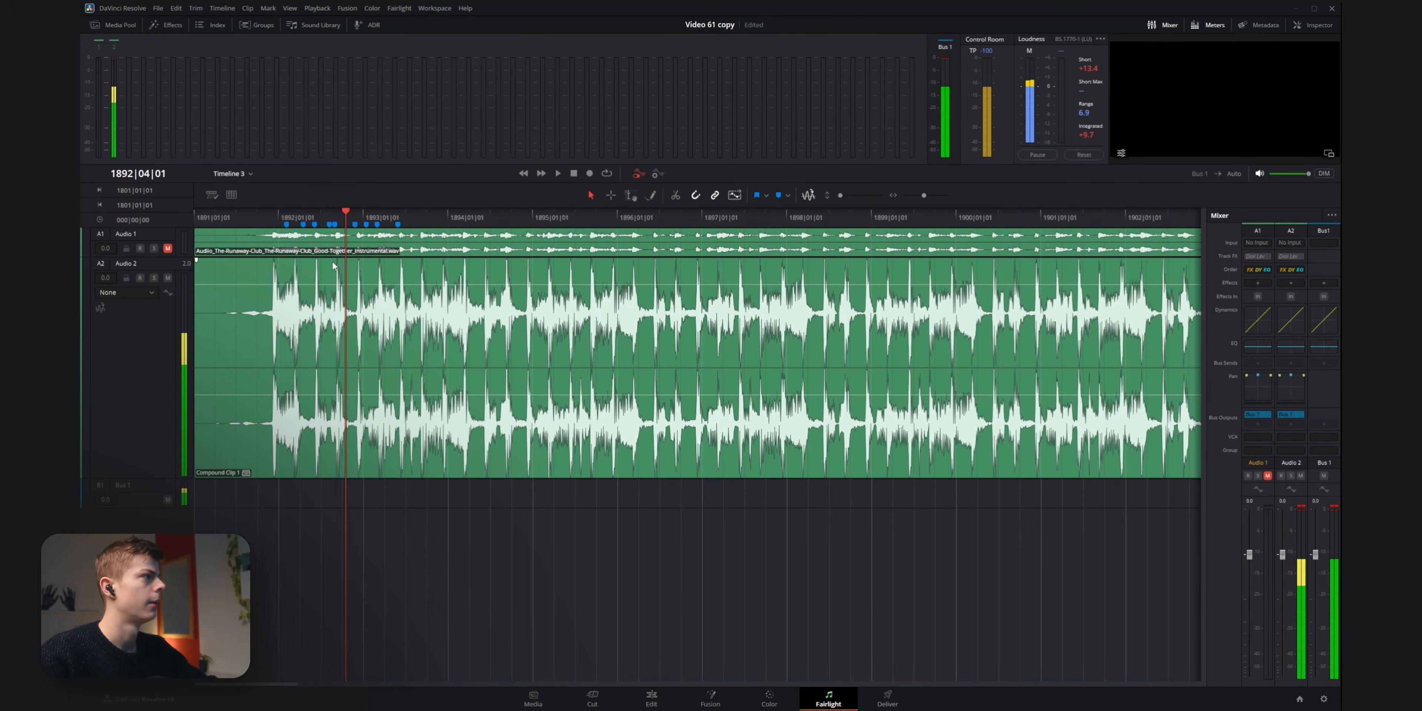
Place the playhead precisely on the first strong transient of Audio 2, at 1891|04|03, checking it by ear.
{"action": "left_click", "coordinate": [277, 216]}
{"action": "left_click_drag", "start_coordinate": [276, 214], "coordinate": [269, 209]}
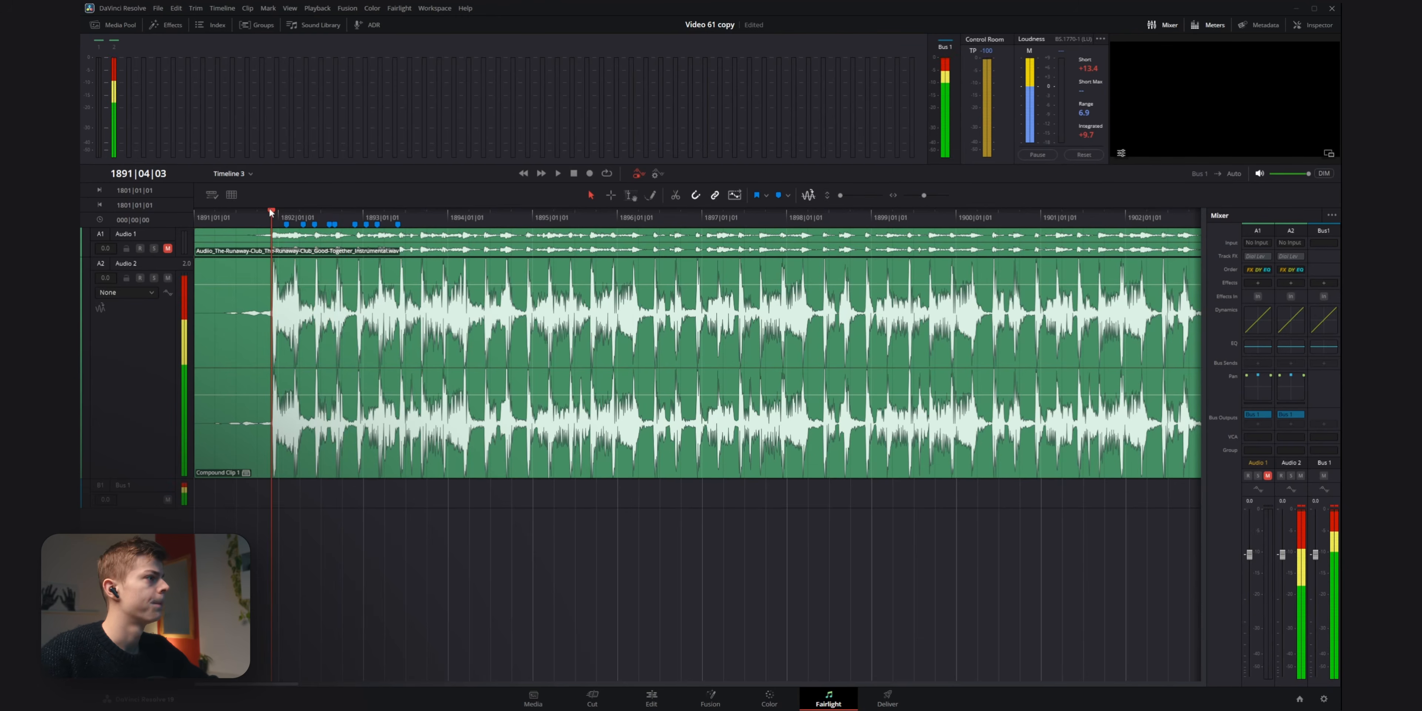
{"action": "key", "text": "ctrl+equal"}
{"action": "key", "text": "ctrl+equal"}
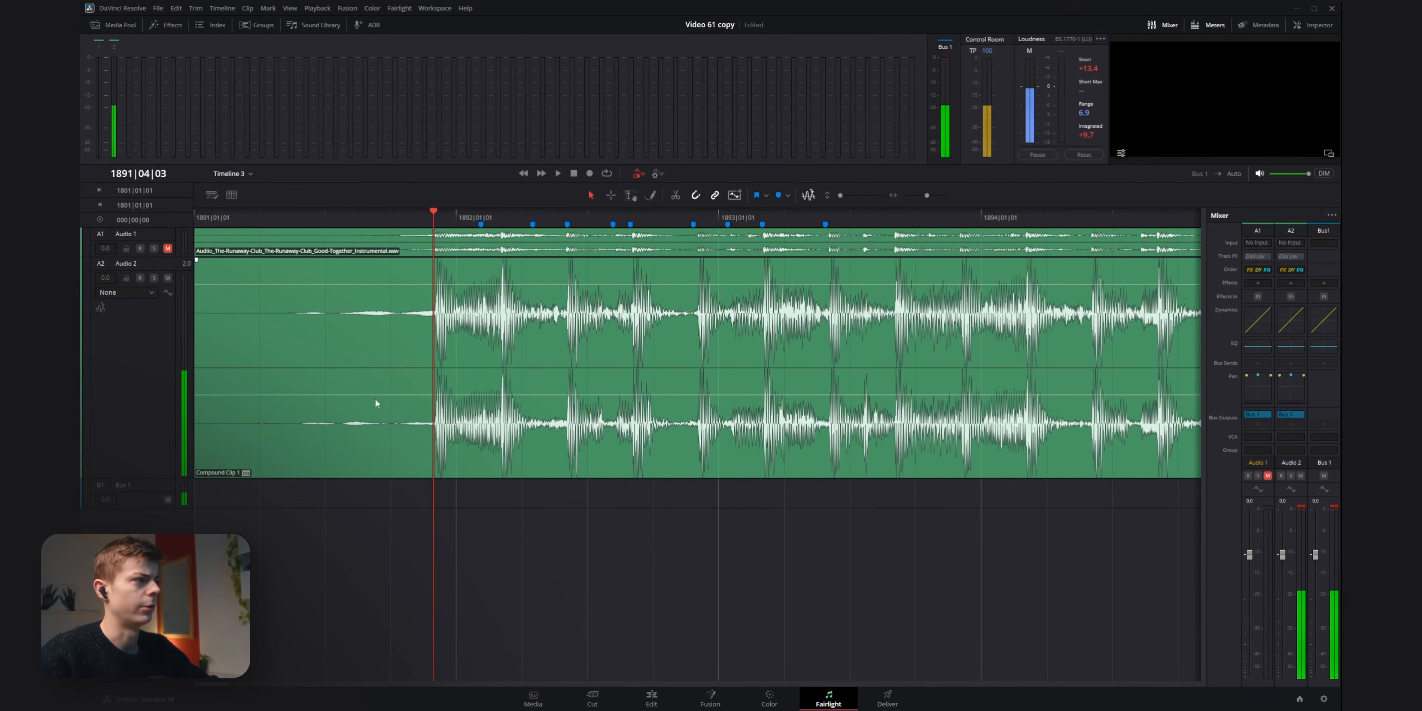
{"action": "left_click_drag", "start_coordinate": [309, 215], "coordinate": [425, 243]}
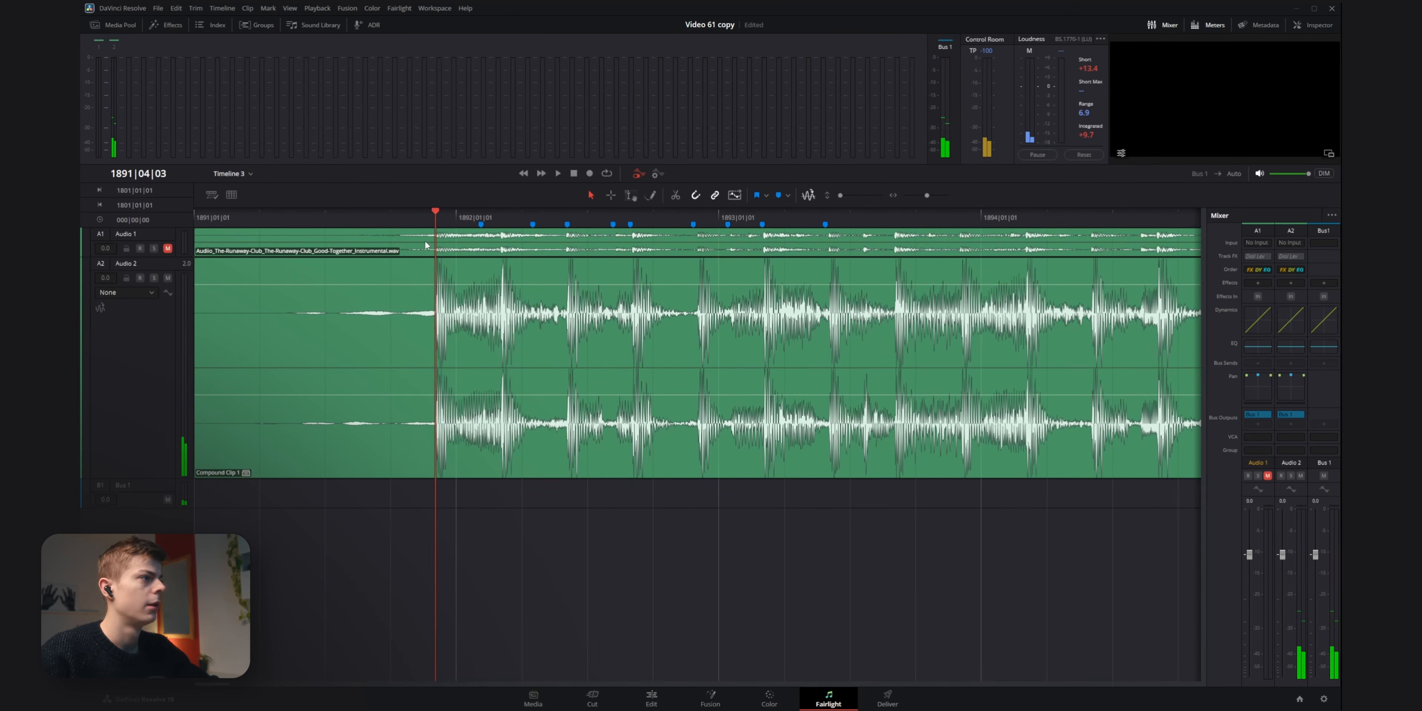
{"action": "key", "text": "space"}
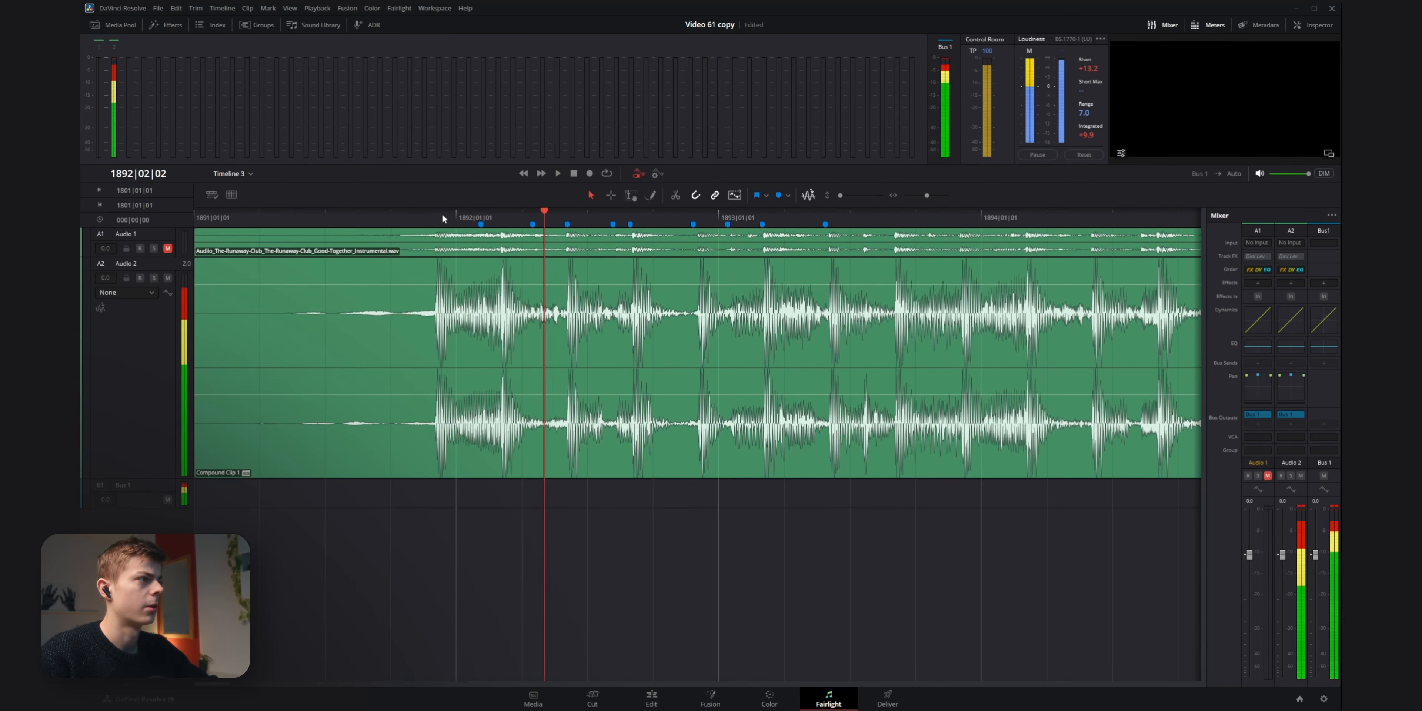
{"action": "left_click_drag", "start_coordinate": [445, 213], "coordinate": [426, 212]}
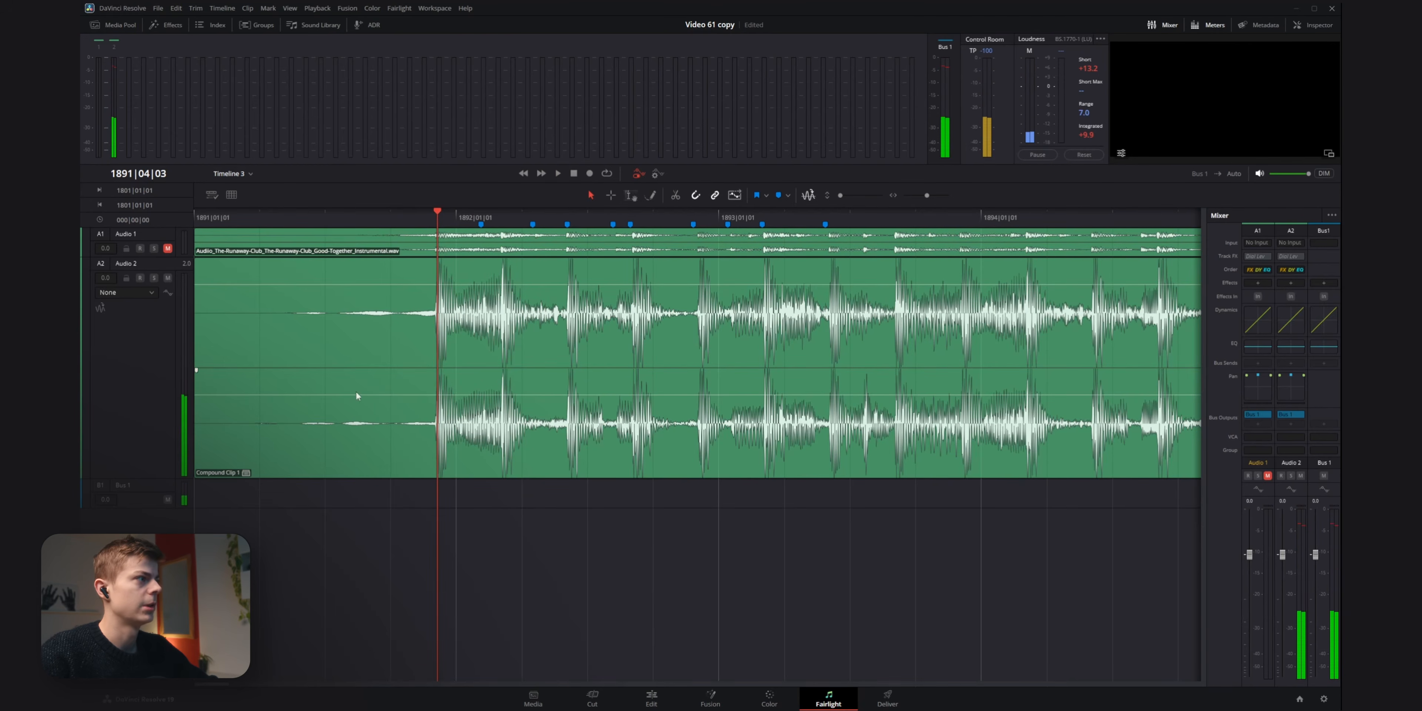
Read the playhead position in the Timecode scale and set the tempo grid's Song Start to 01:00:01:18.
{"action": "left_click", "coordinate": [231, 195]}
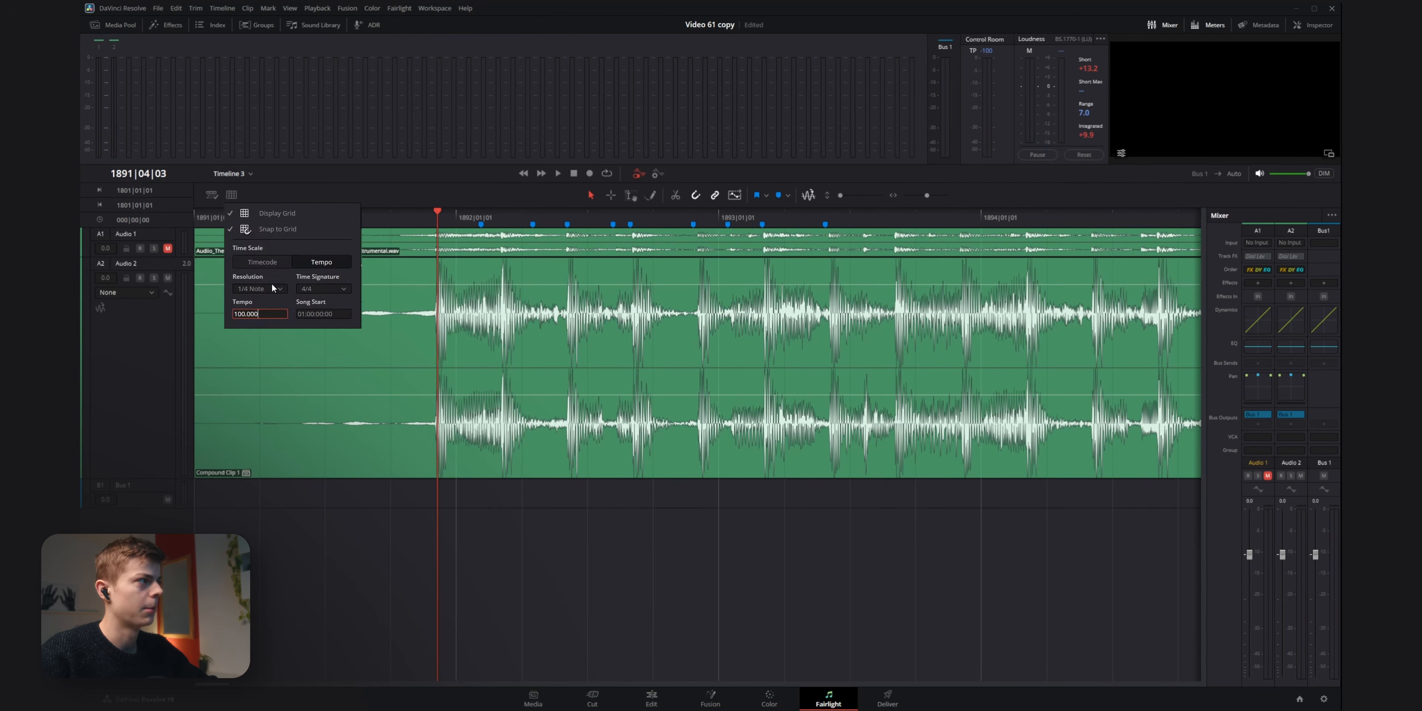
{"action": "left_click", "coordinate": [271, 264]}
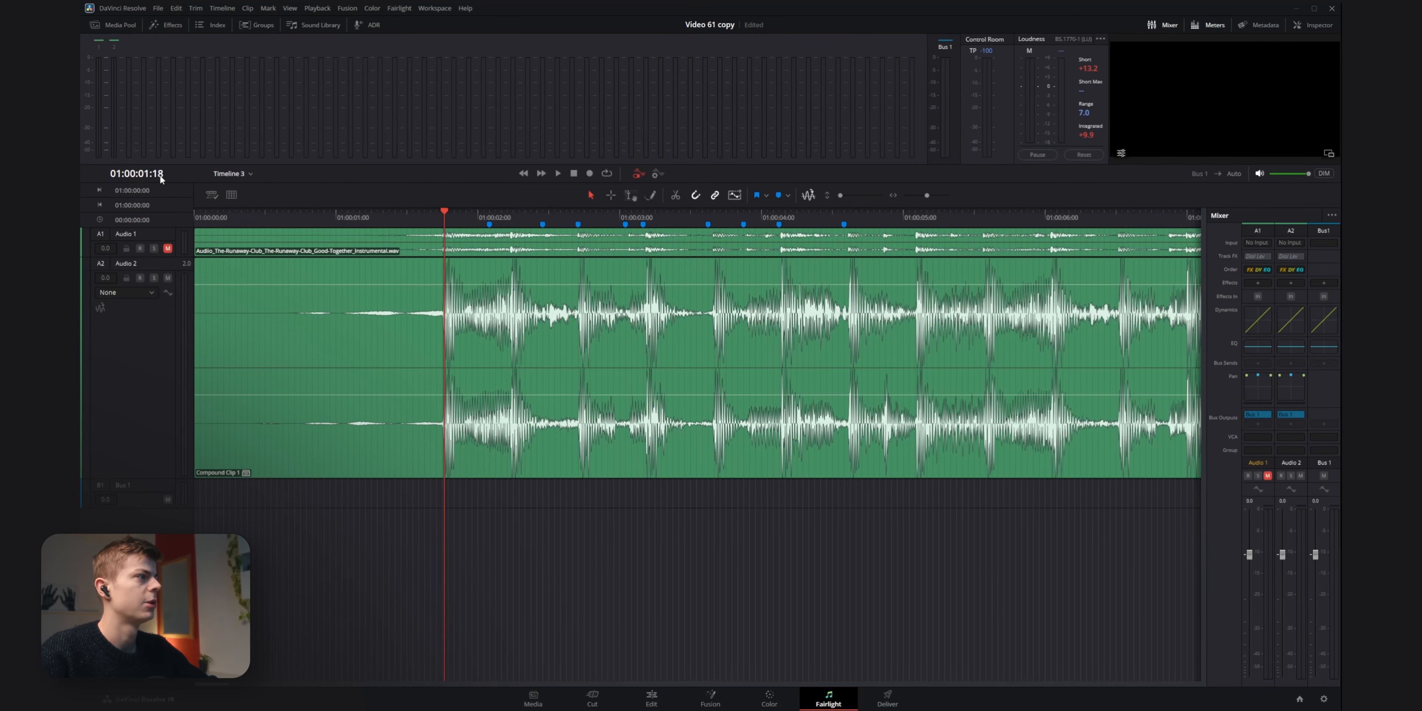
{"action": "left_click", "coordinate": [232, 194]}
{"action": "left_click", "coordinate": [322, 314]}
{"action": "type", "text": "1:00:1:90"}
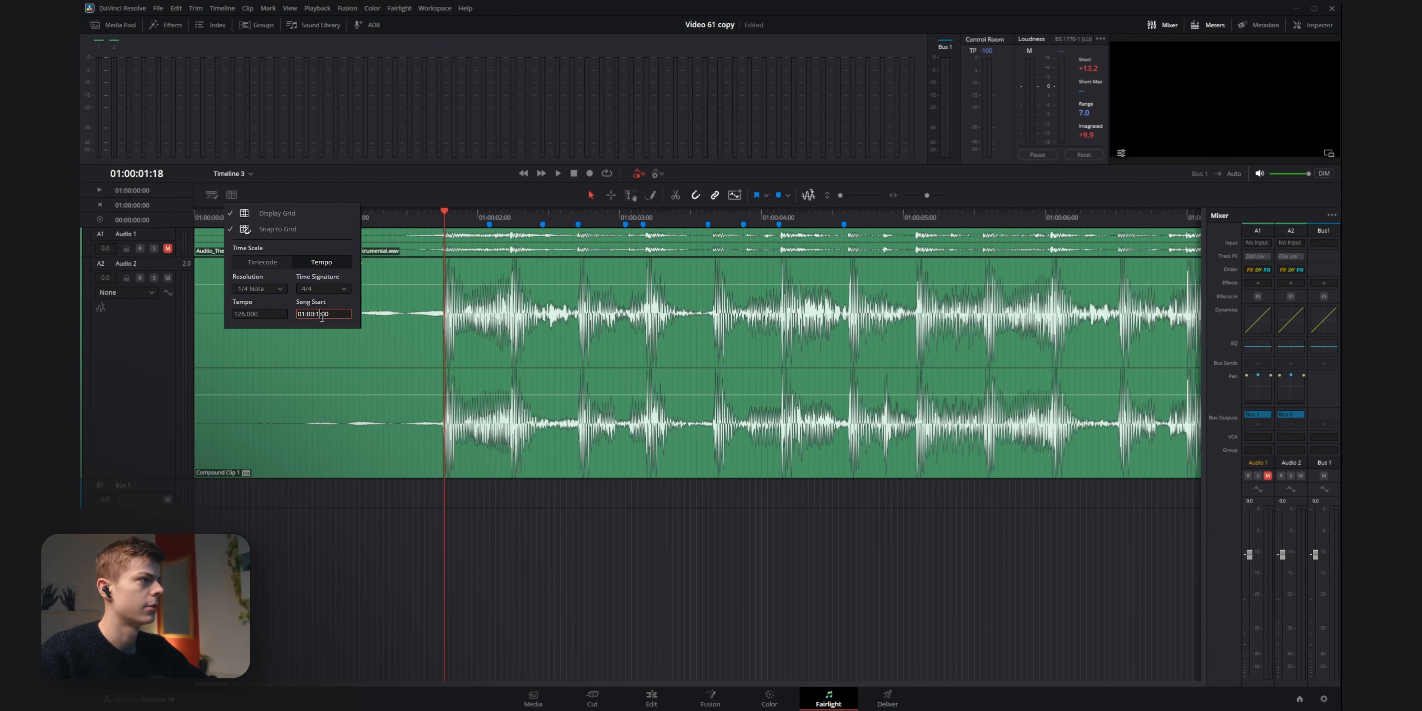
{"action": "key", "text": "Return"}
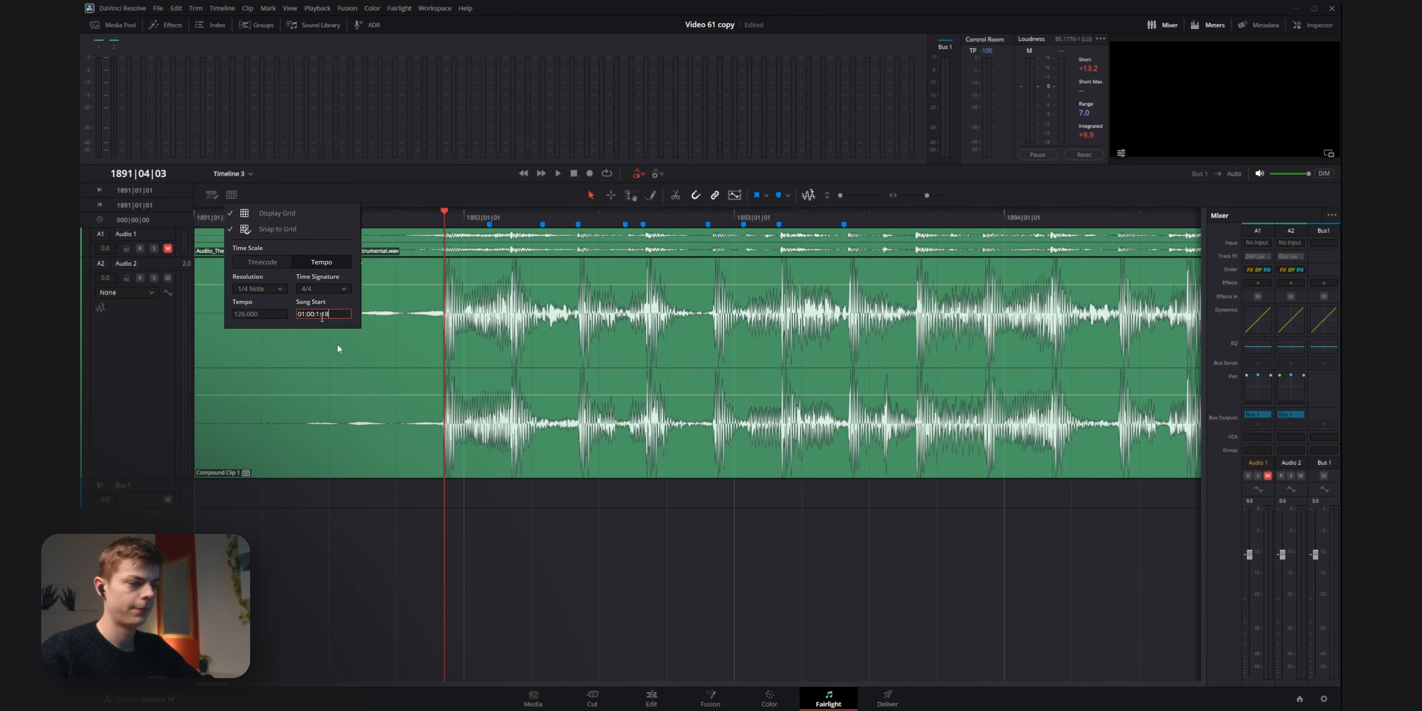
{"action": "left_click", "coordinate": [329, 333]}
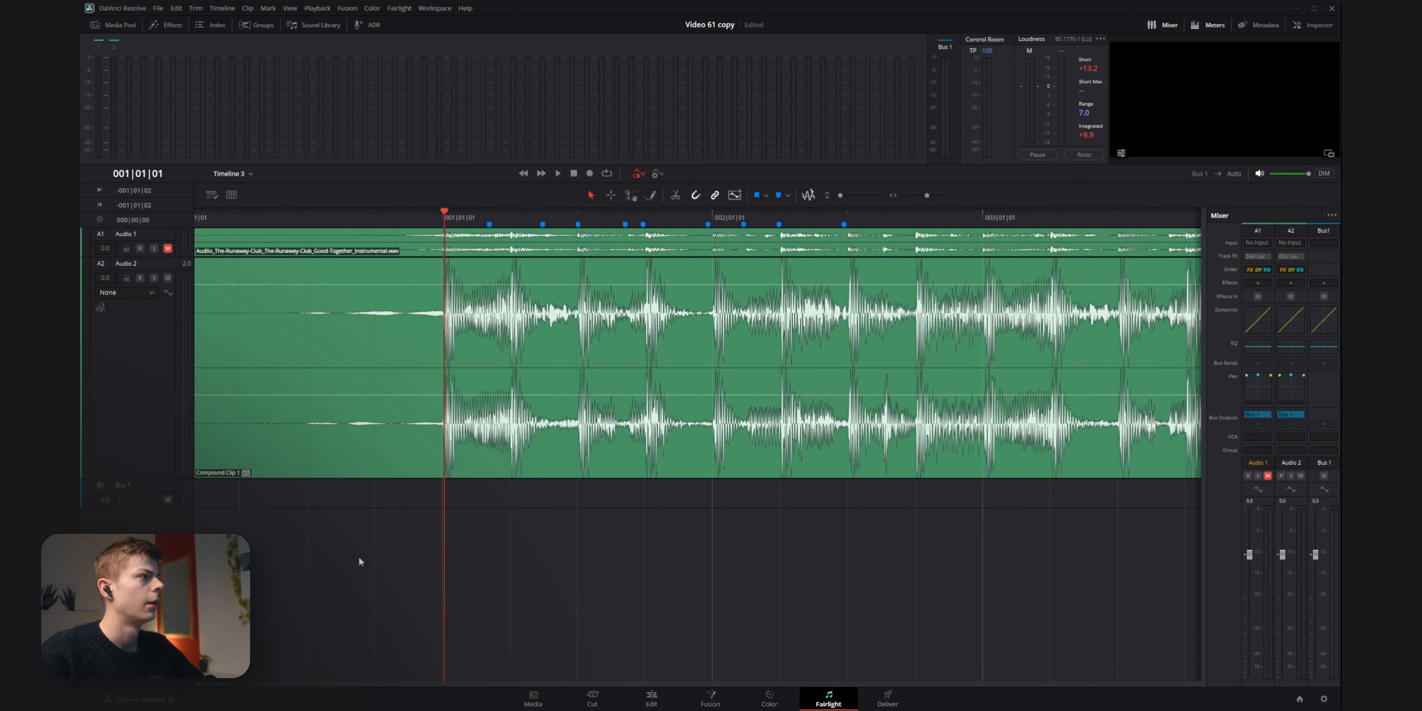
Scrub and play the music from just before the song start to check the grid lines against the beats.
{"action": "left_click_drag", "start_coordinate": [443, 223], "coordinate": [365, 262]}
{"action": "key", "text": "space"}
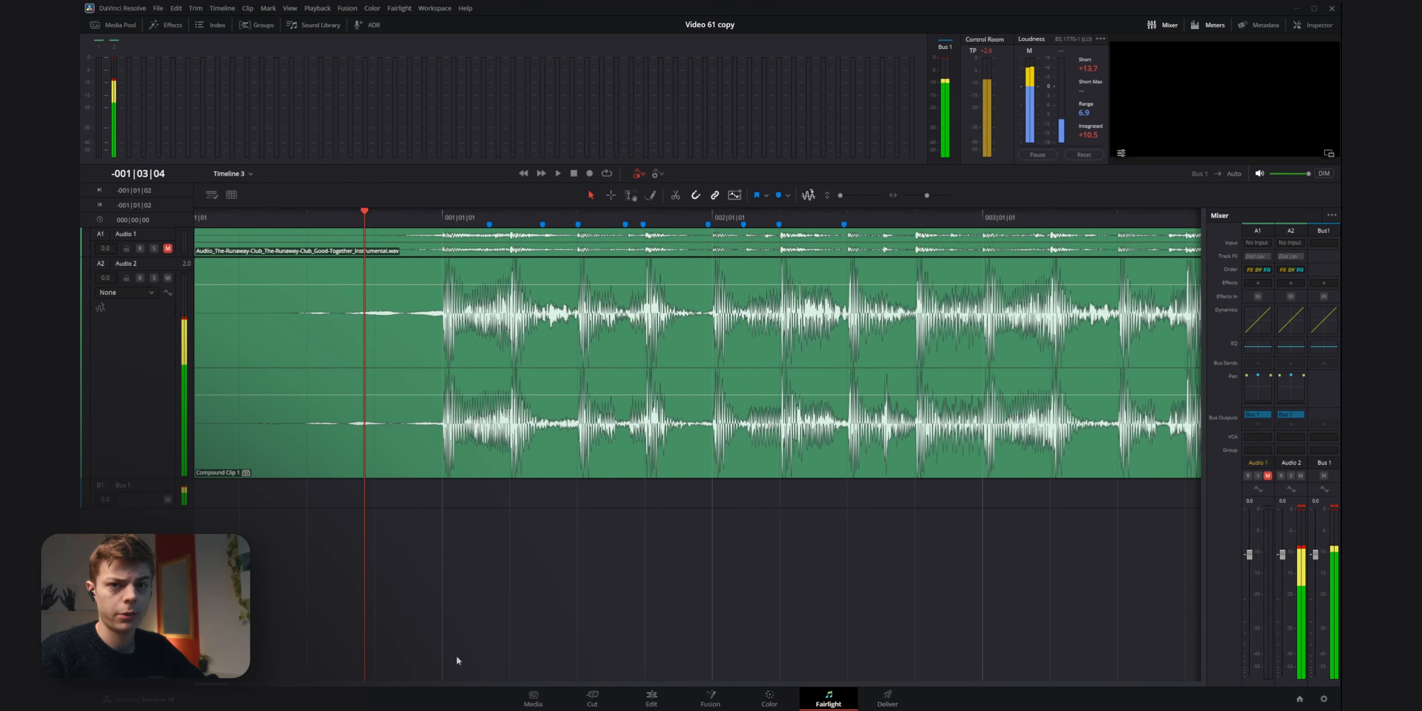
{"action": "left_click", "coordinate": [438, 217]}
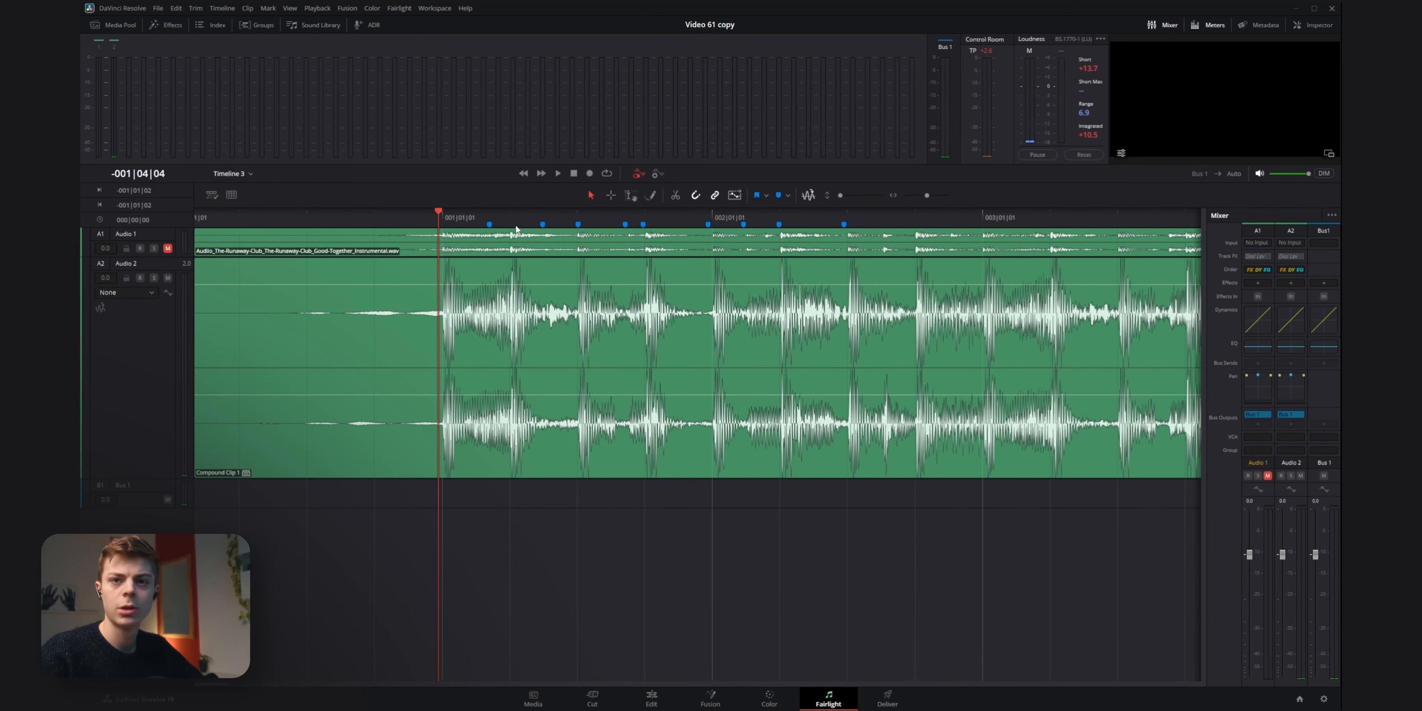
{"action": "left_click_drag", "start_coordinate": [434, 217], "coordinate": [679, 275]}
{"action": "key", "text": "space"}
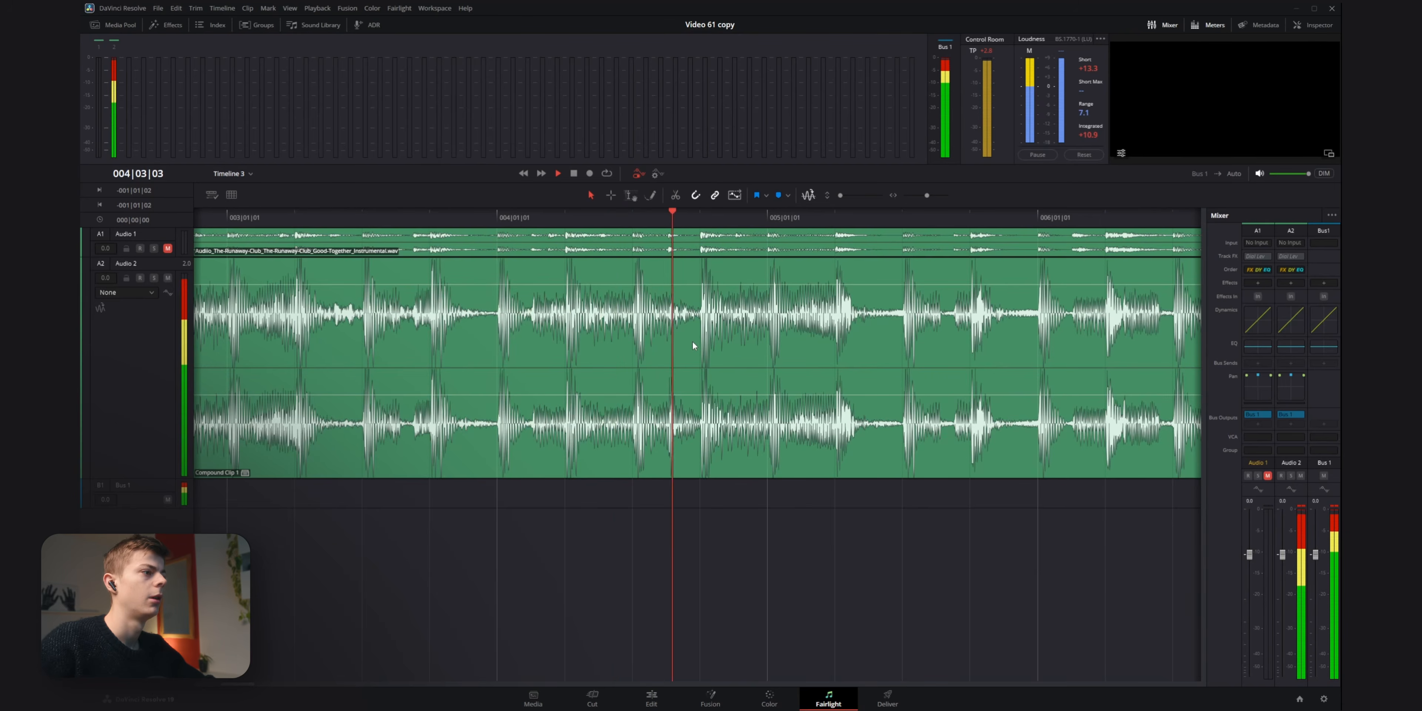
{"action": "key", "text": "space"}
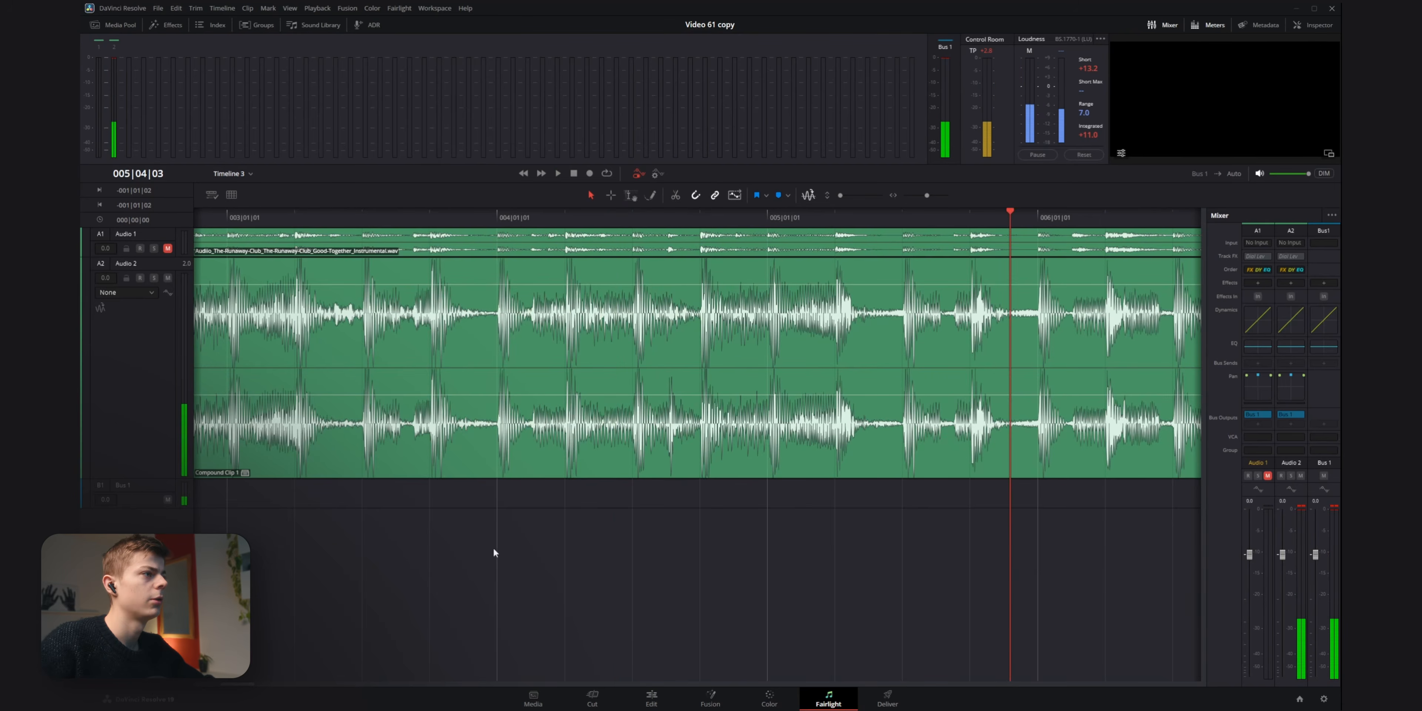
Add timeline markers on further beats after the existing ones, from 002|04|01 up to about 004|01|01.
{"action": "left_click_drag", "start_coordinate": [495, 552], "coordinate": [733, 540]}
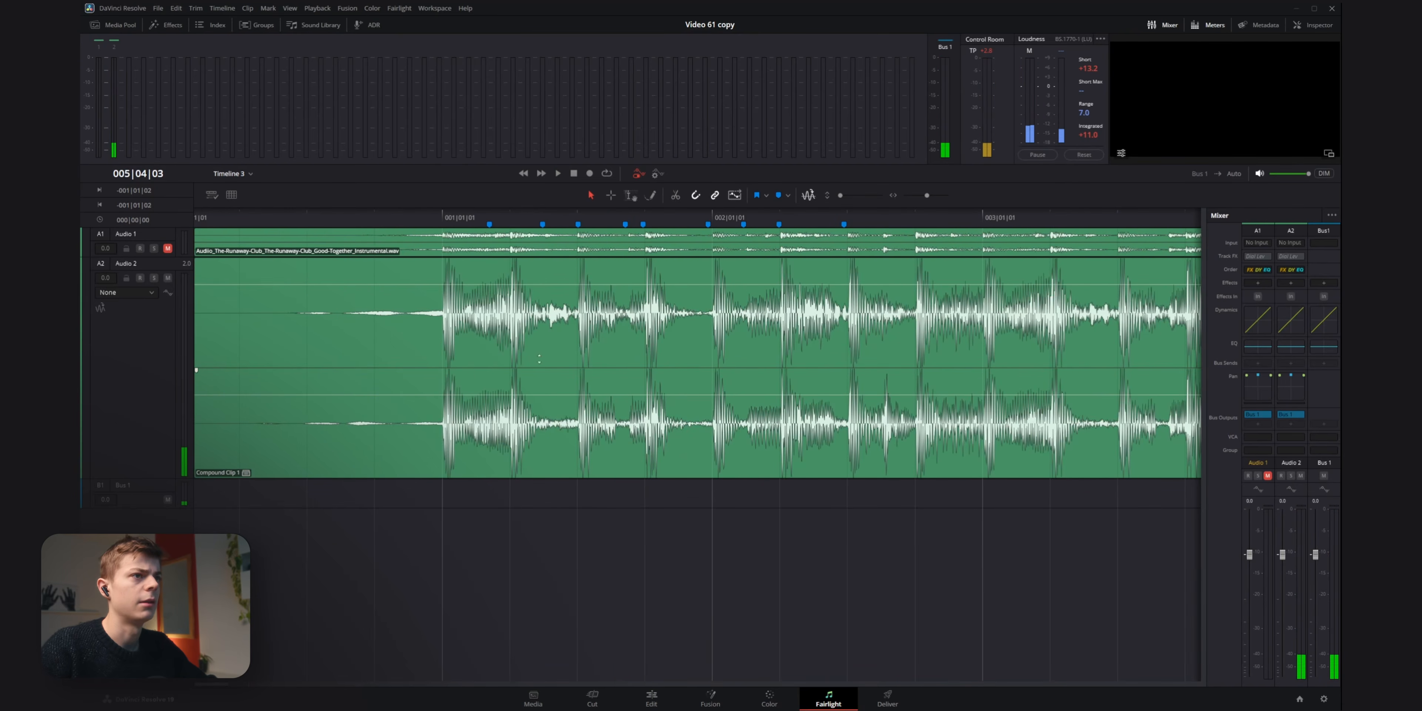
{"action": "left_click_drag", "start_coordinate": [874, 310], "coordinate": [726, 265]}
{"action": "left_click", "coordinate": [706, 216]}
{"action": "key", "text": "space"}
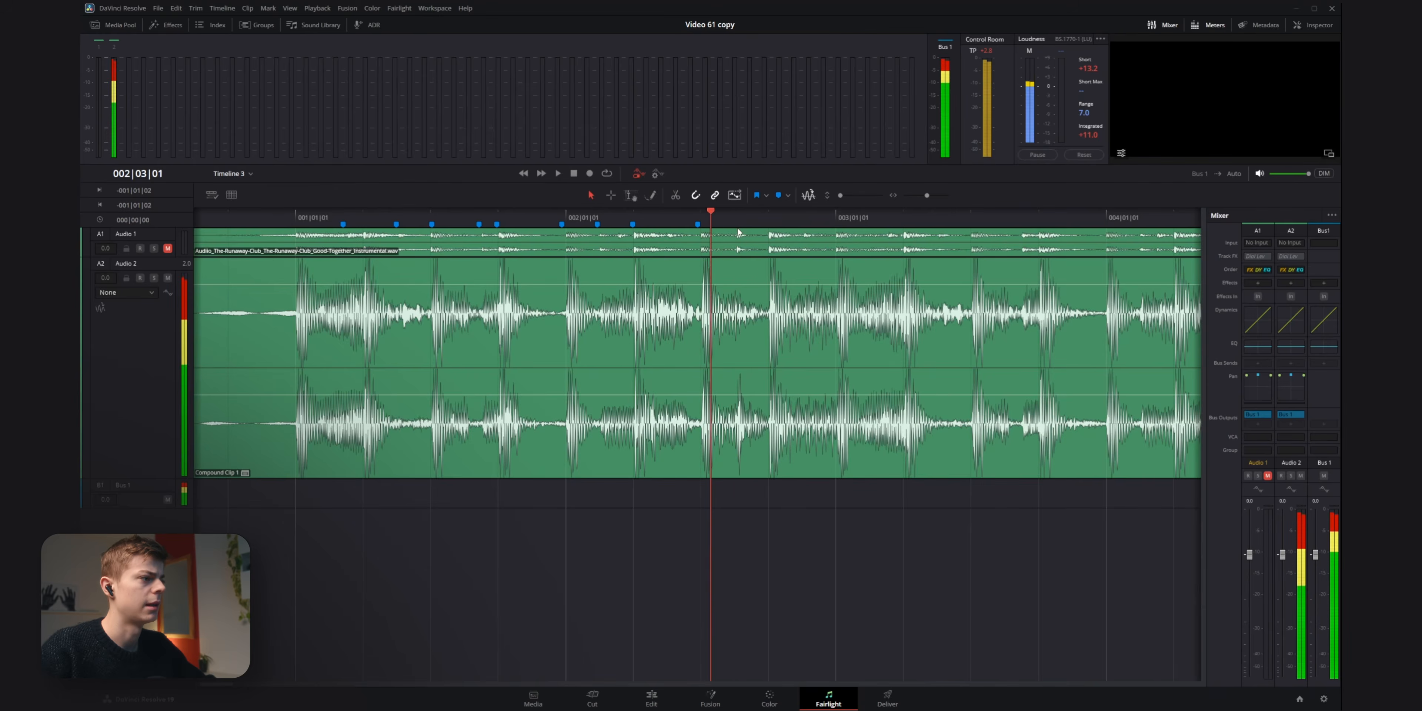
{"action": "key", "text": "space"}
{"action": "key", "text": "Right"}
{"action": "key", "text": "m"}
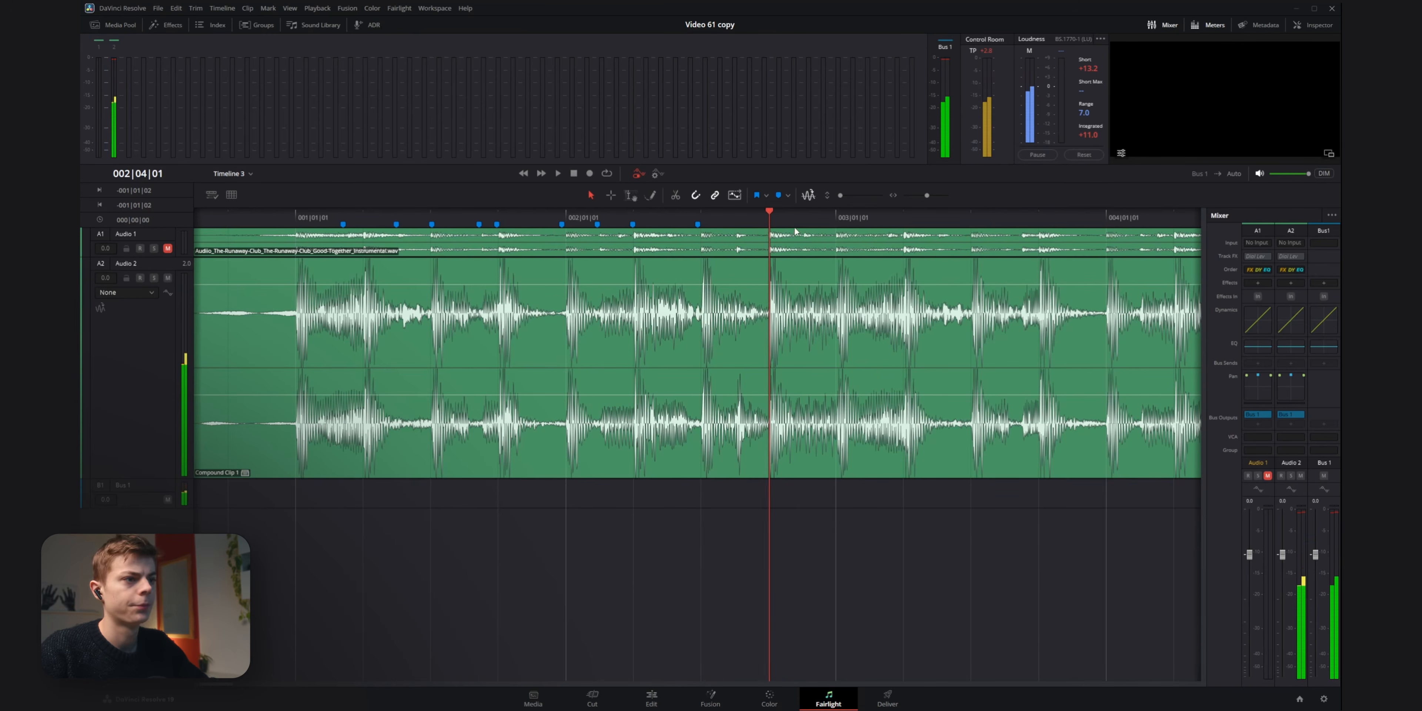
{"action": "key", "text": "space"}
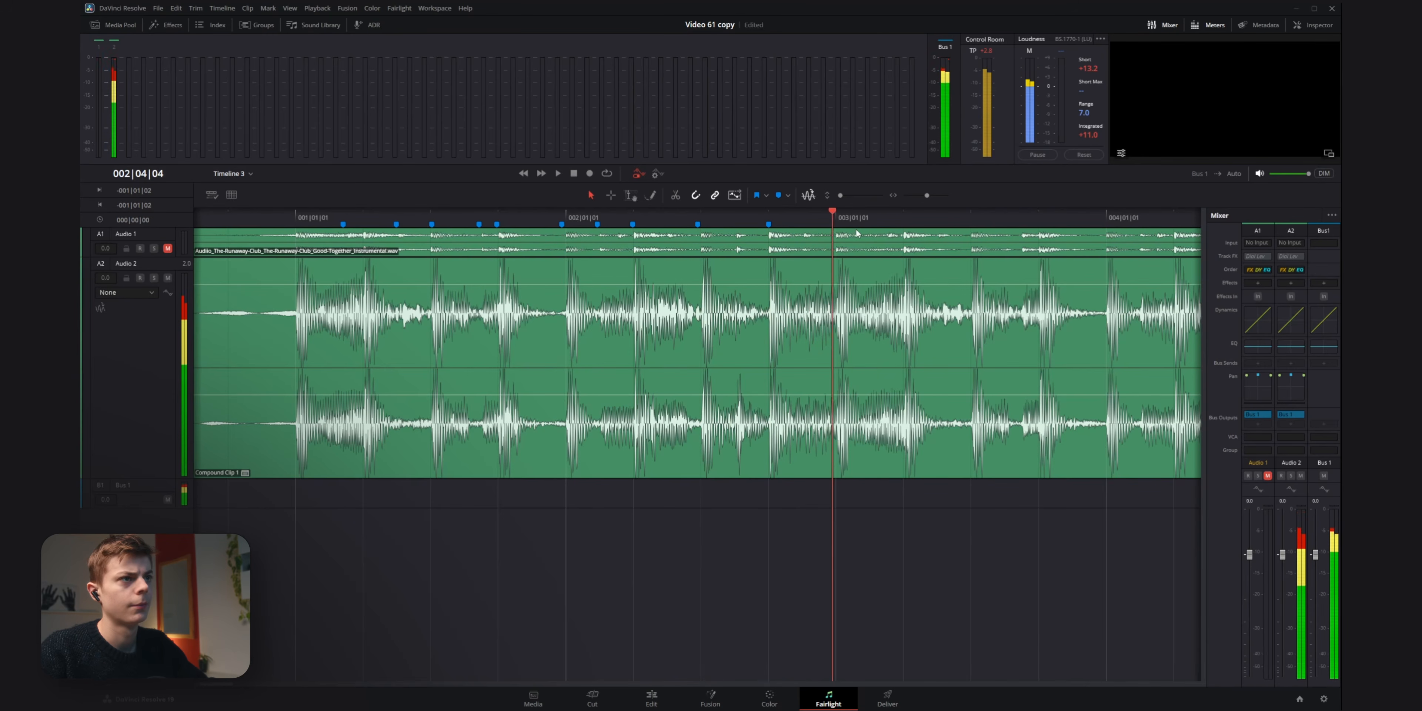
{"action": "key", "text": "m"}
{"action": "key", "text": "space"}
{"action": "key", "text": "space"}
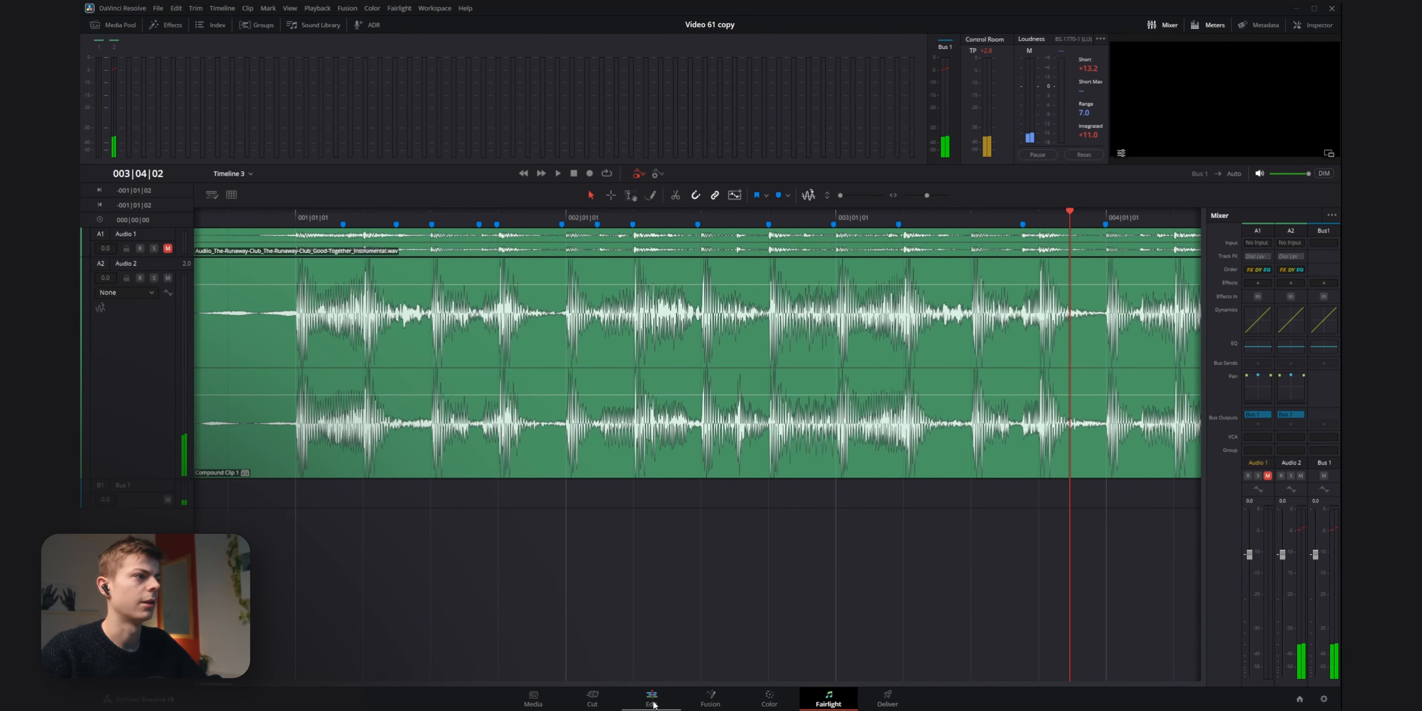
Switch to the Edit page and place the playhead at 01:00:06:18 to review the extended row of markers.
{"action": "left_click", "coordinate": [651, 696]}
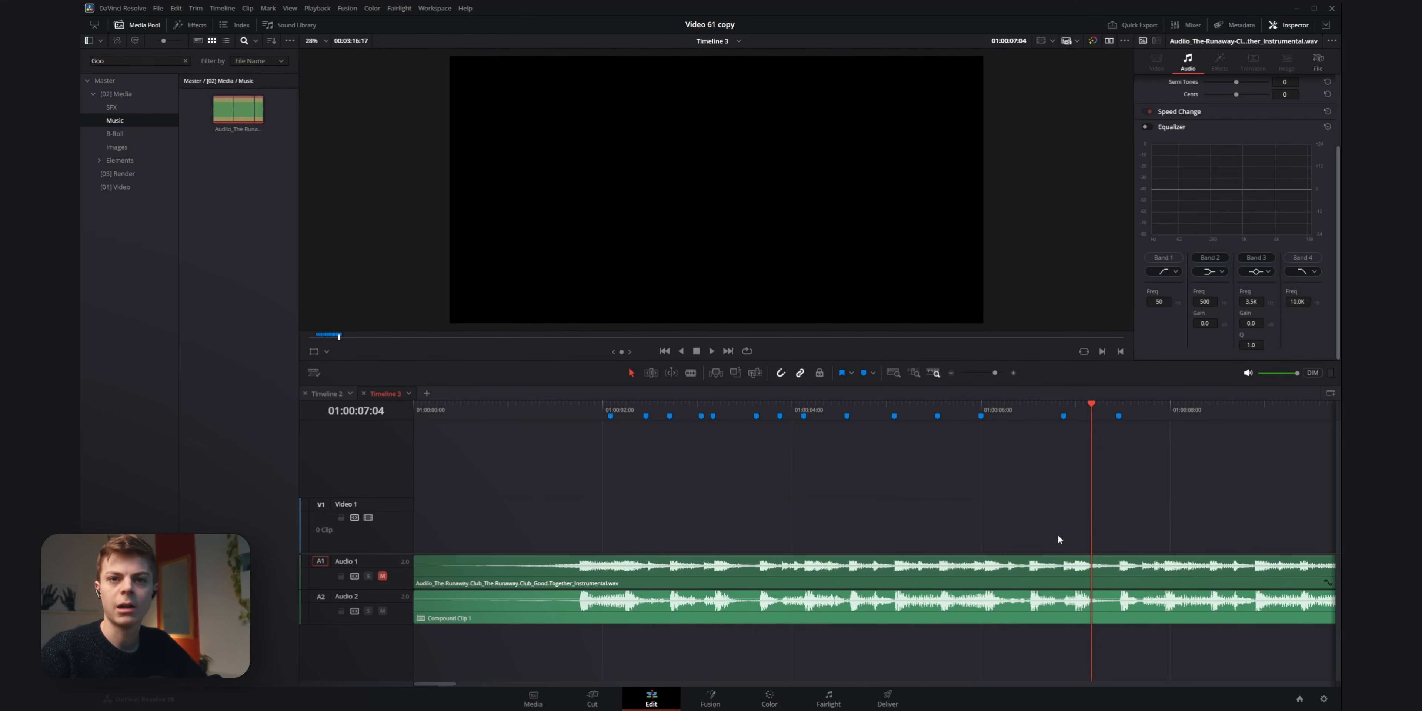
{"action": "scroll", "coordinate": [958, 457], "scroll_direction": "right", "scroll_amount": 5}
{"action": "scroll", "coordinate": [957, 458], "scroll_direction": "left", "scroll_amount": 2}
{"action": "left_click", "coordinate": [987, 409]}
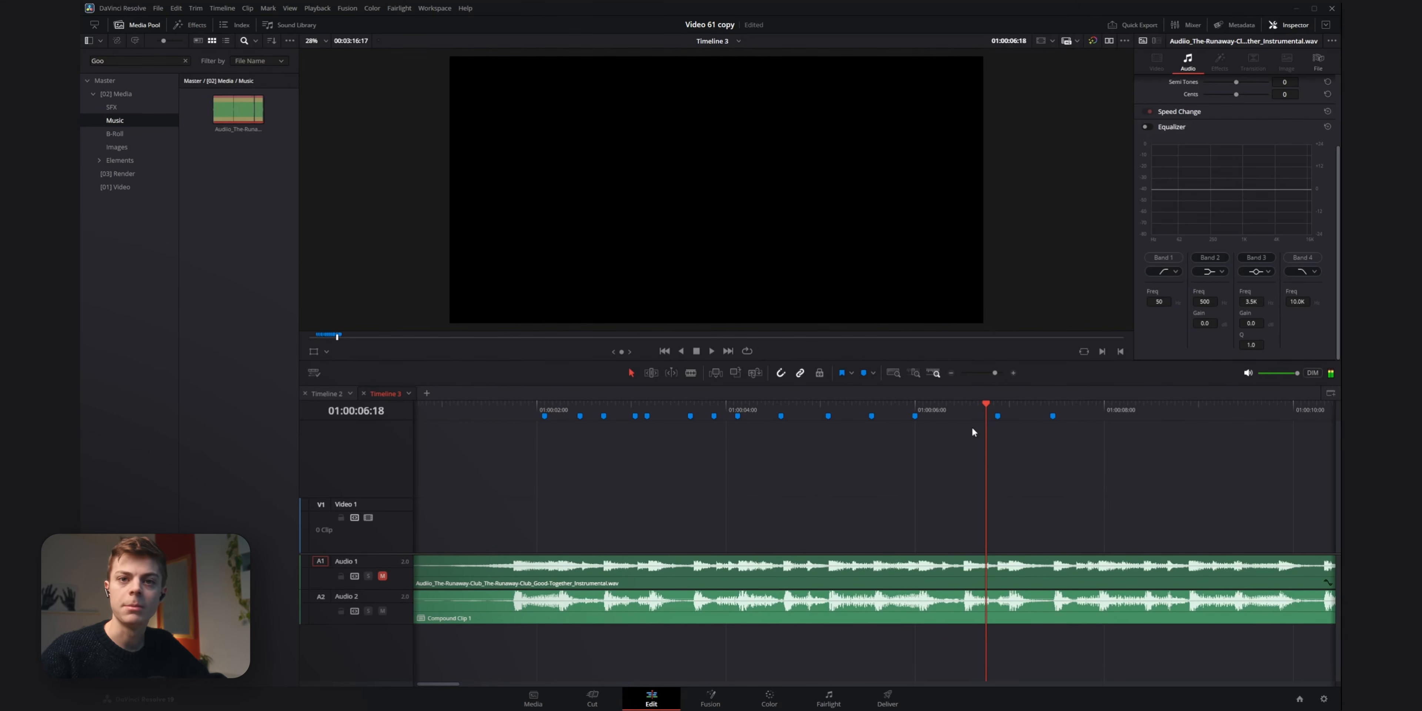